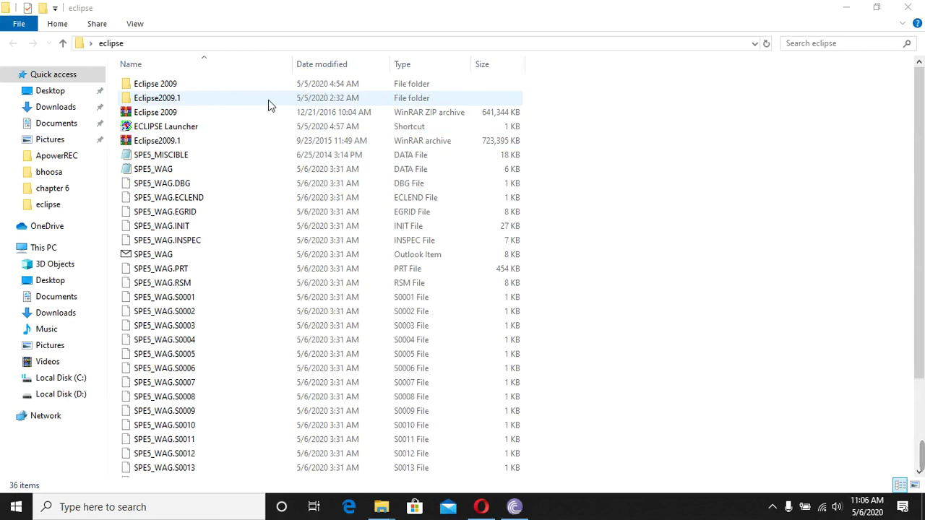
Start the ECLIPSE Launcher, reposition its window, and run the 2009.1 Manuals
double_click(183, 130)
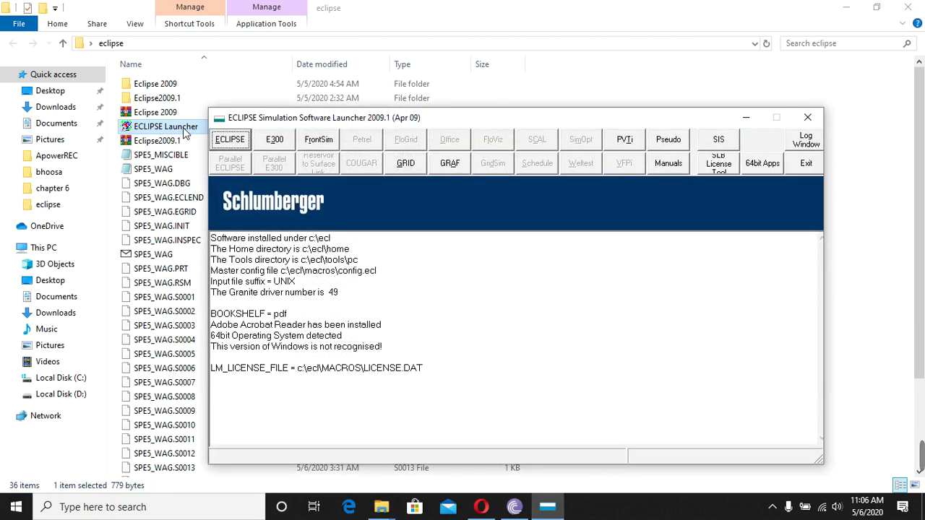
drag(419, 119, 464, 102)
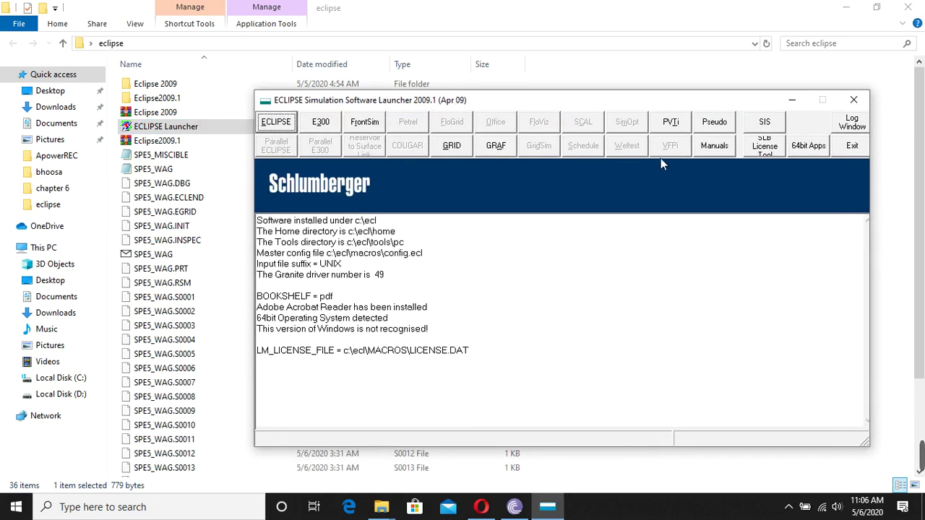
drag(581, 92, 524, 93)
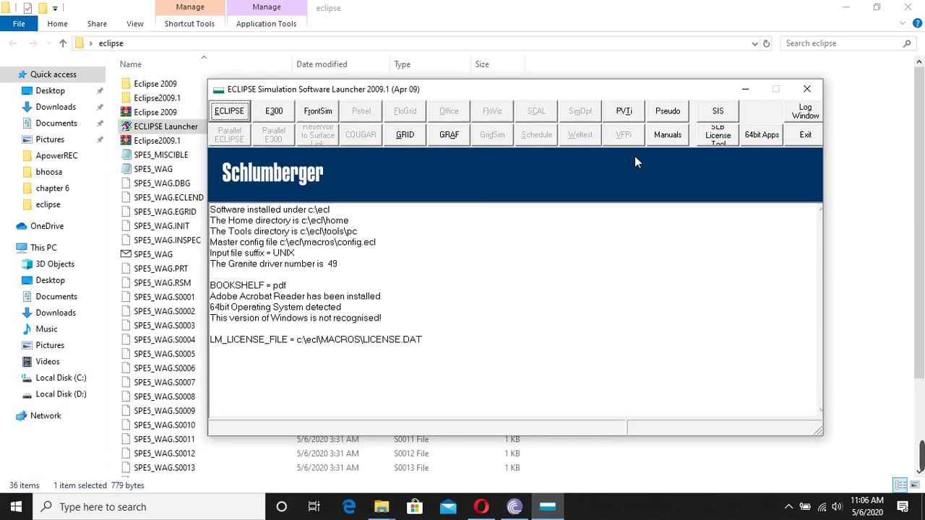
click(669, 137)
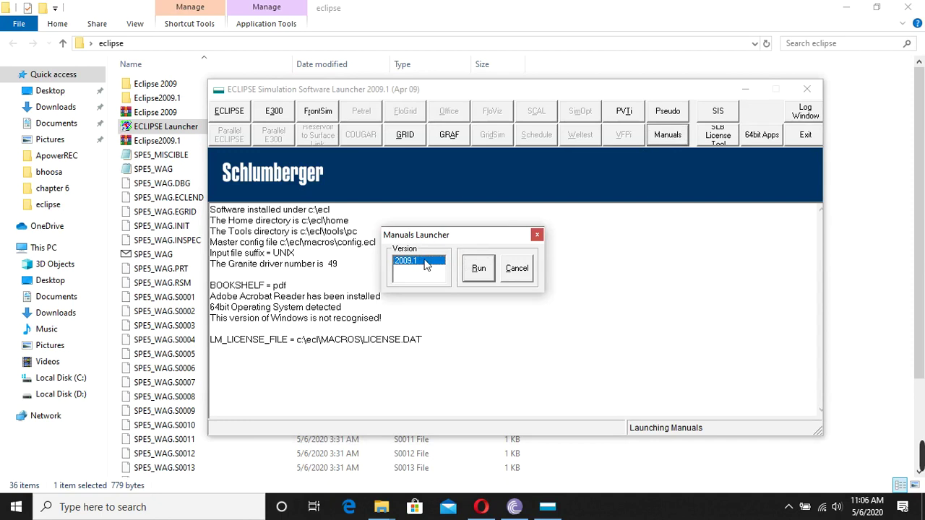
click(474, 271)
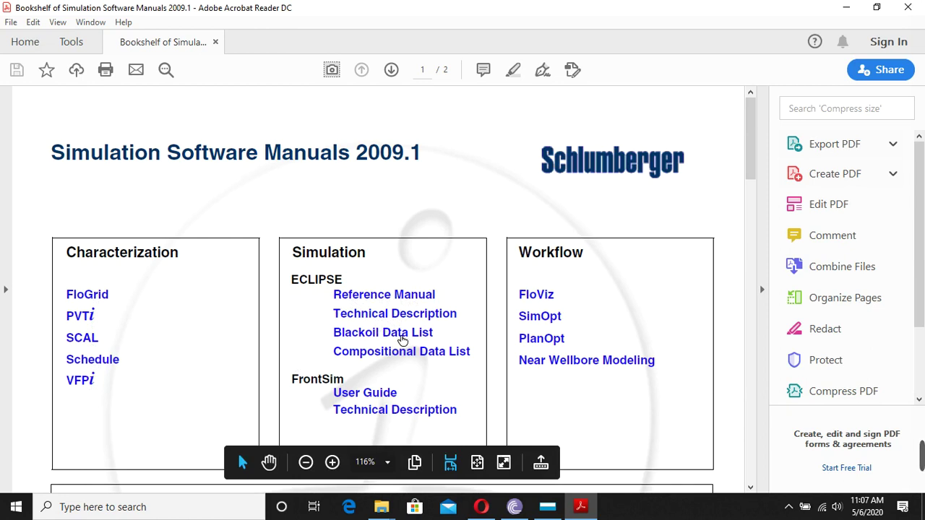
Scroll the 2009.1 manuals bookshelf to the bottom links and back to the top
scroll(546, 281, down, 7)
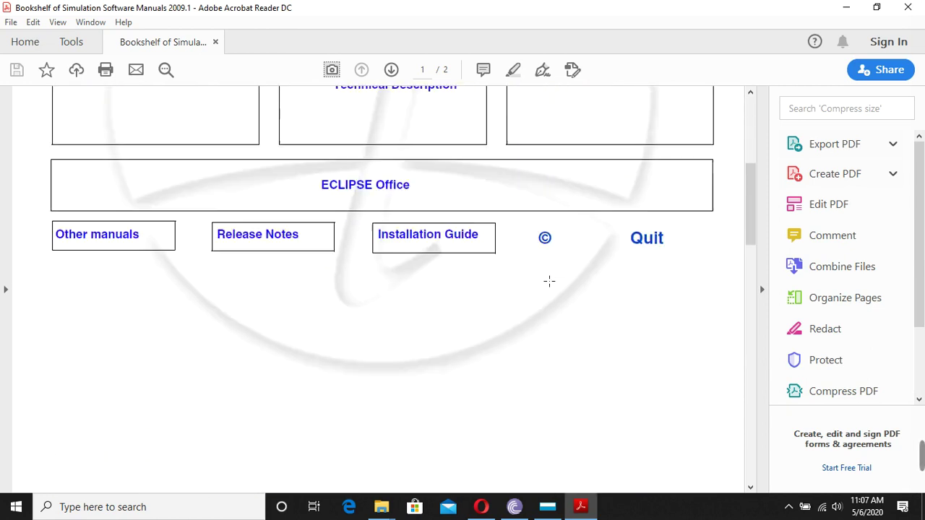
scroll(547, 281, up, 6)
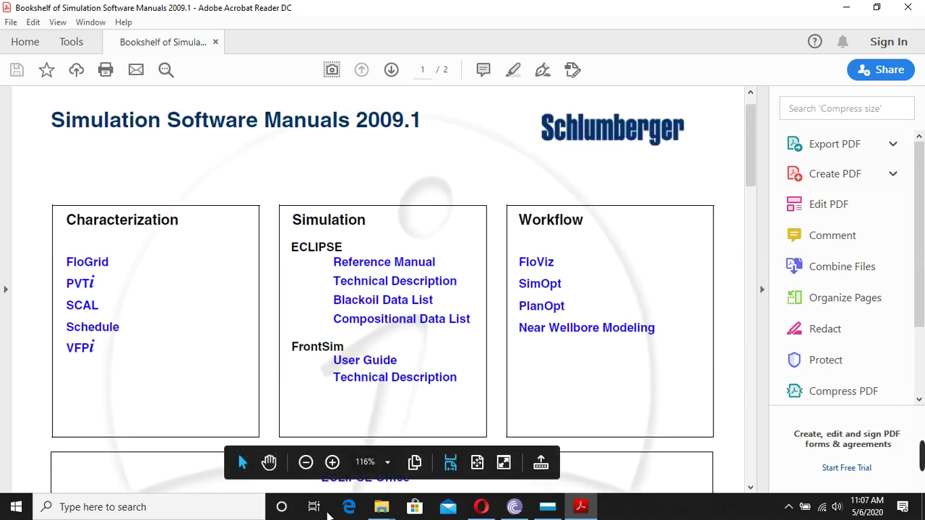
Open the SPE5_WAG data file in a maximised Notepad and scroll through its RUNSPEC keywords
mouse_move(381, 507)
click(449, 452)
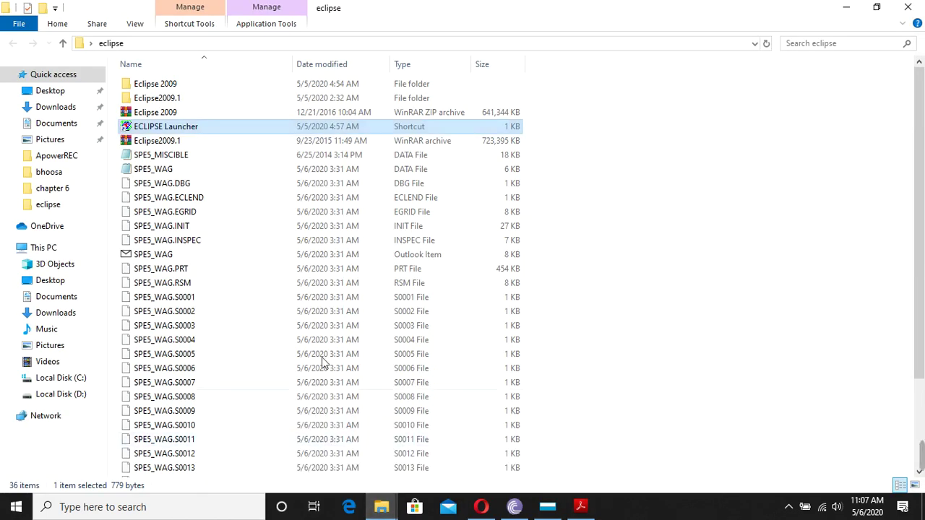
double_click(164, 169)
double_click(710, 72)
scroll(187, 186, down, 9)
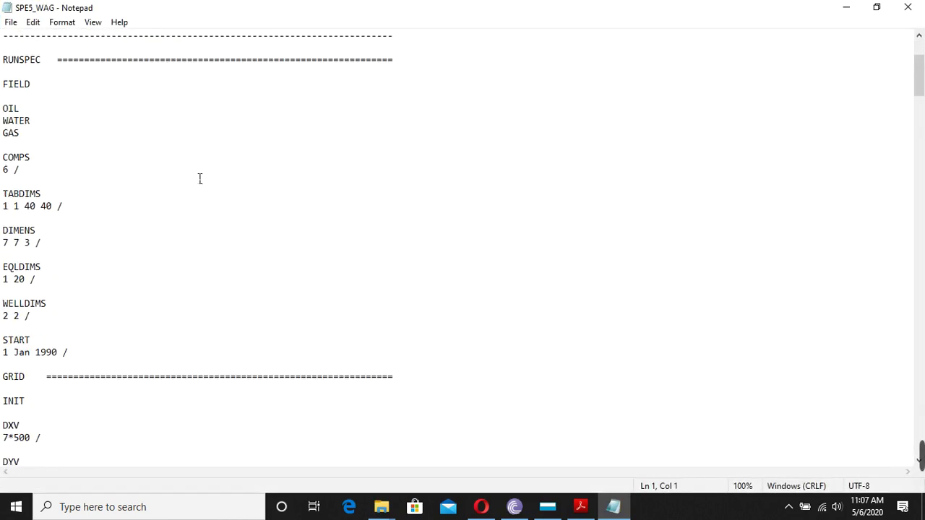
scroll(200, 178, down, 4)
scroll(201, 179, up, 13)
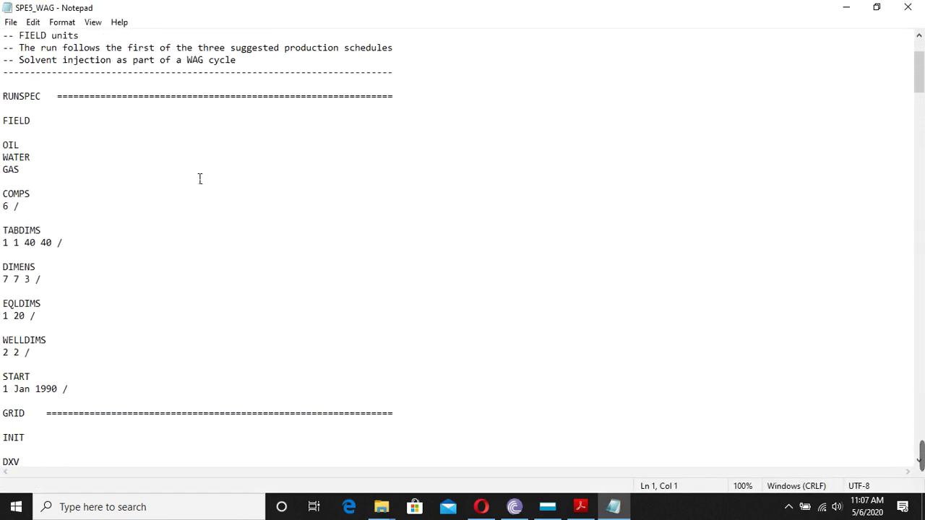
scroll(40, 270, down, 1)
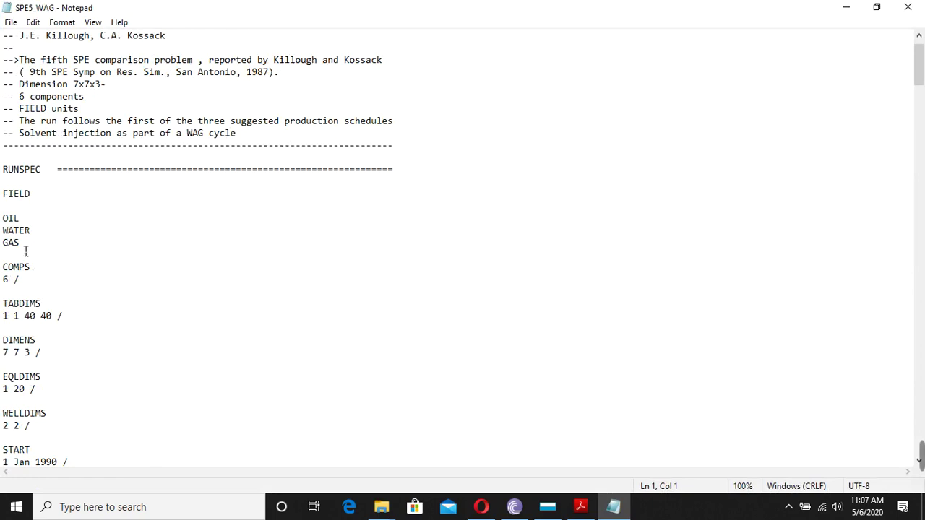
Copy the FIELD keyword and return to the manuals bookshelf
double_click(26, 204)
drag(62, 201, 7, 204)
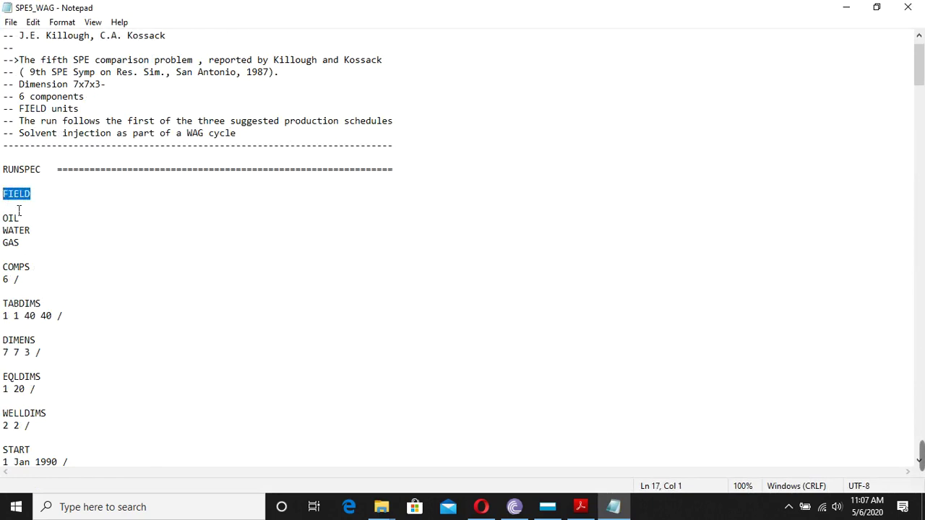
double_click(24, 197)
right_click(18, 195)
click(45, 232)
click(580, 508)
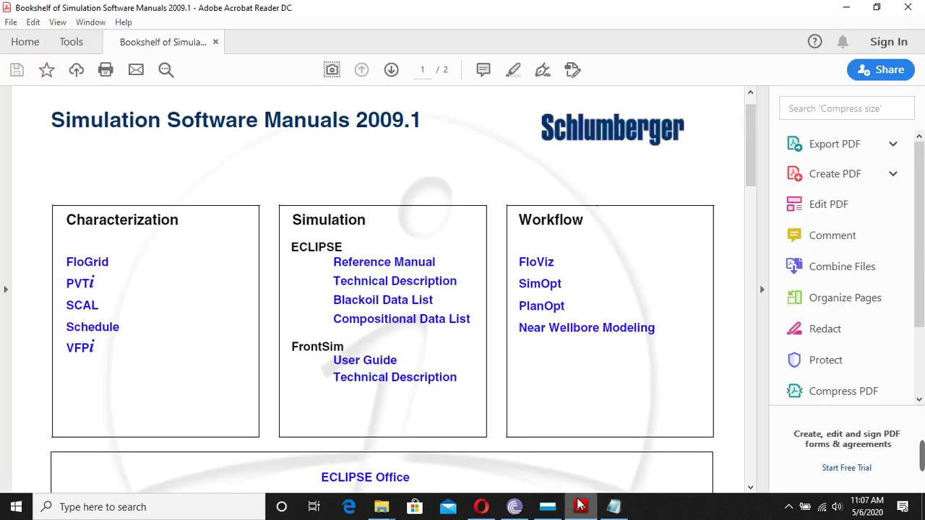
Open the ECLIPSE Reference Manual from the bookshelf
click(394, 264)
click(505, 317)
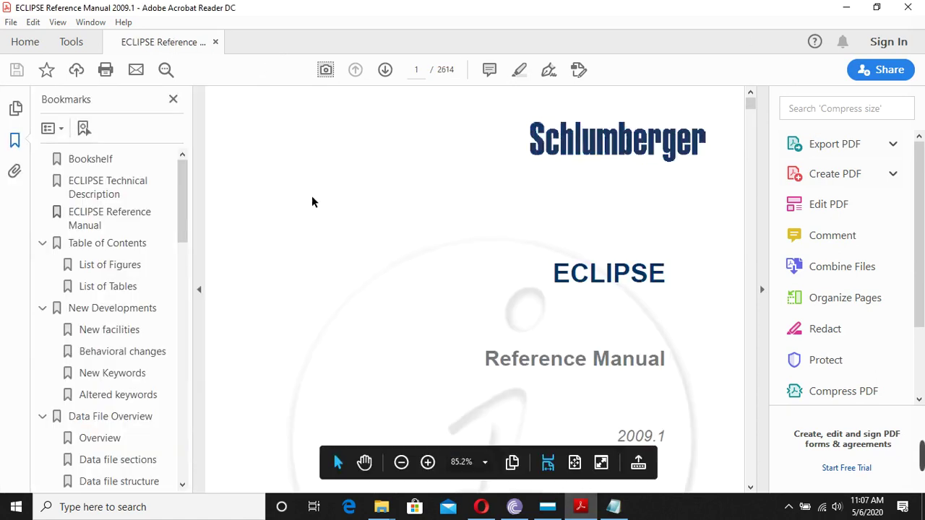
scroll(434, 227, down, 1)
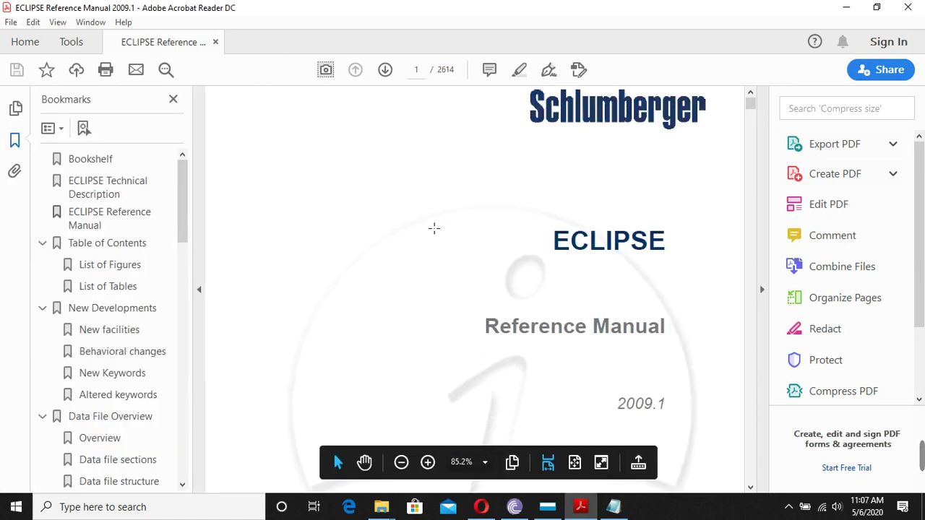
Search for FIELD, open its keyword page, and follow the Units link into the Technical Description
key(ctrl+f)
text(FIELD)
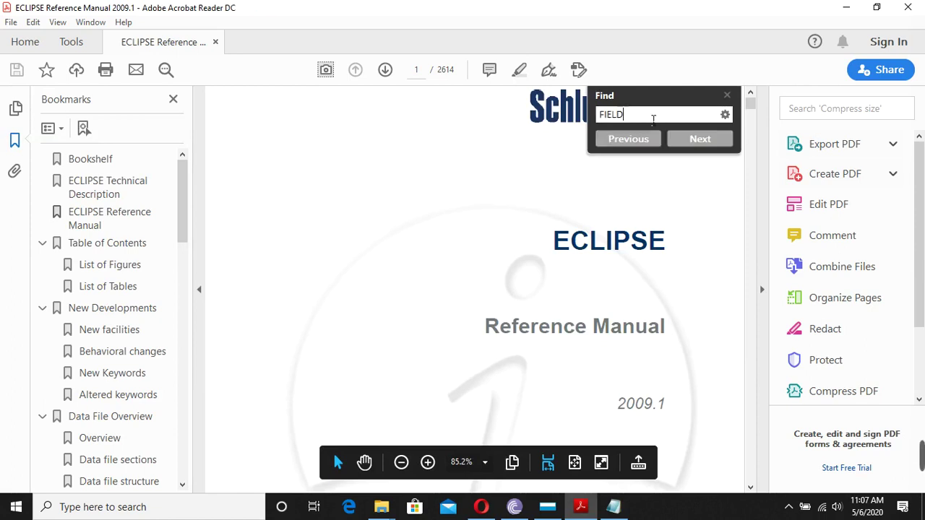
click(698, 139)
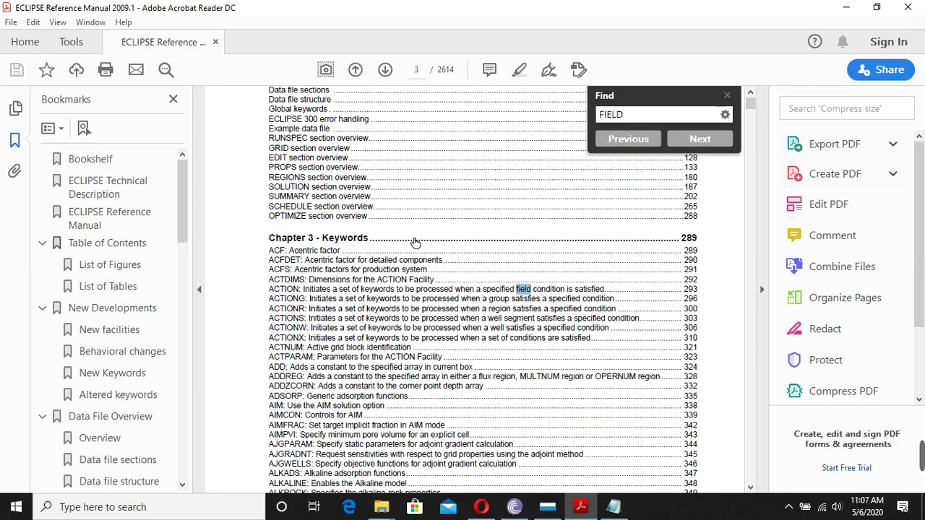
click(699, 141)
click(699, 141)
click(697, 140)
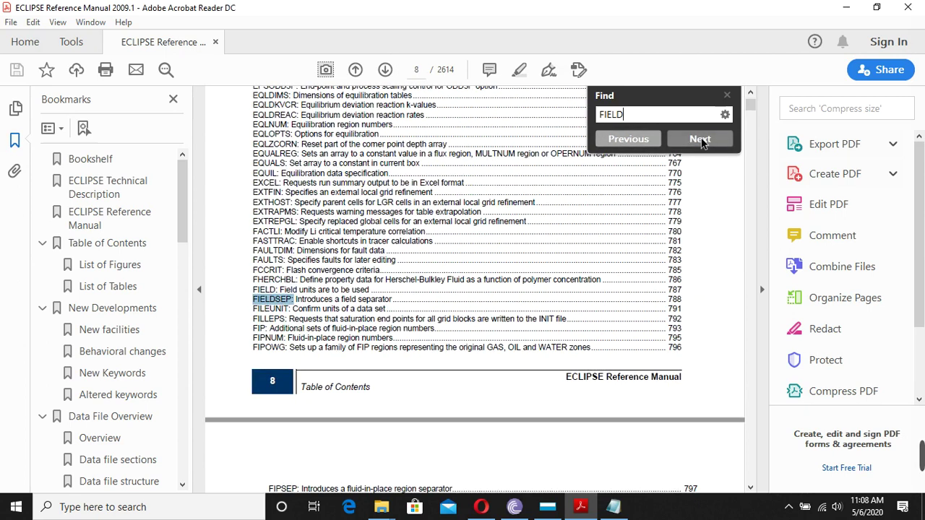
click(267, 291)
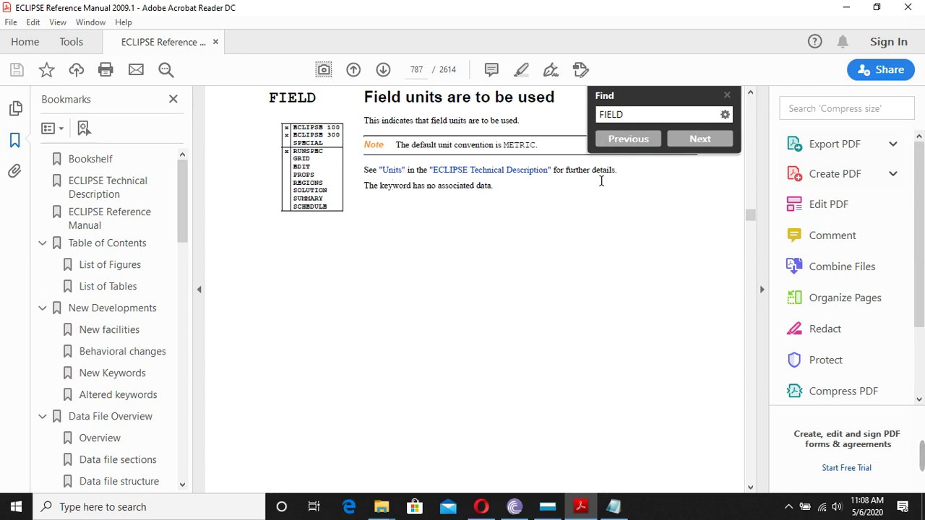
click(396, 172)
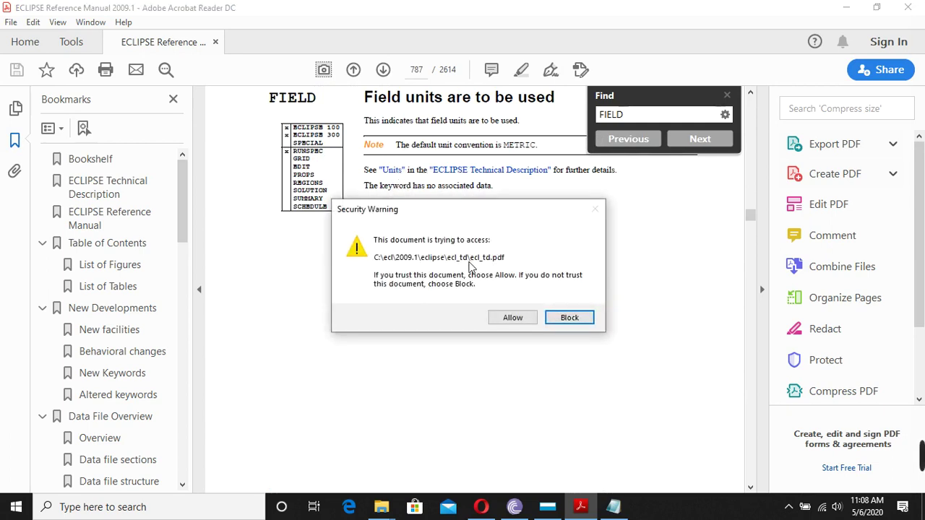
click(517, 321)
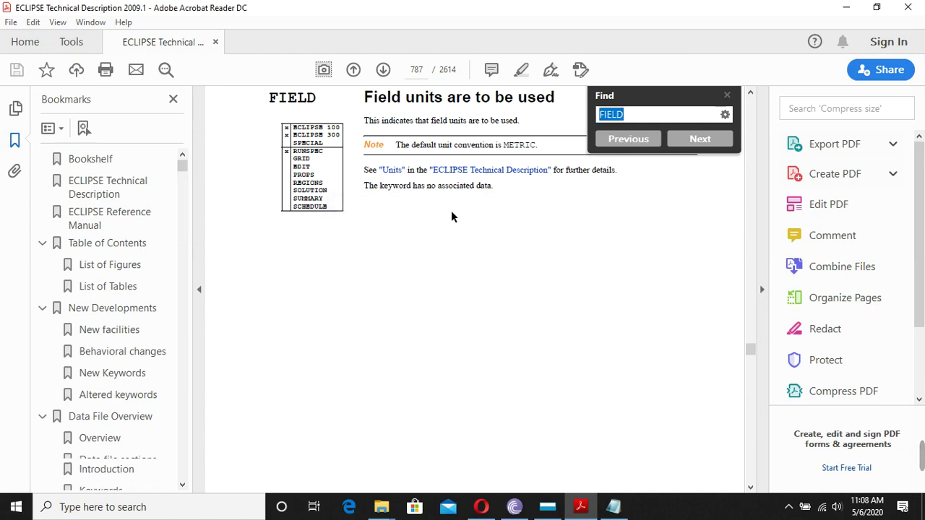
Check Table 72.1's Field units, such as °F for temperature and cpoise for viscosity
scroll(505, 282, down, 3)
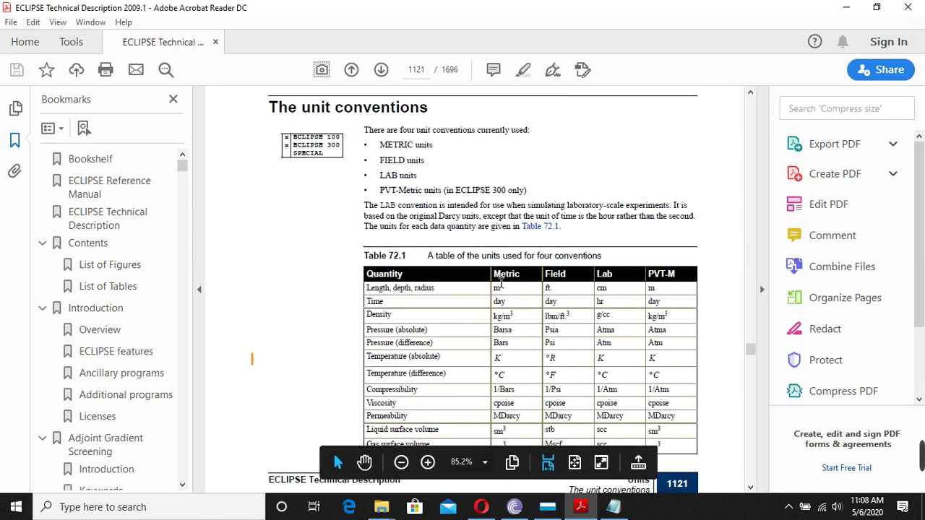
scroll(535, 271, down, 1)
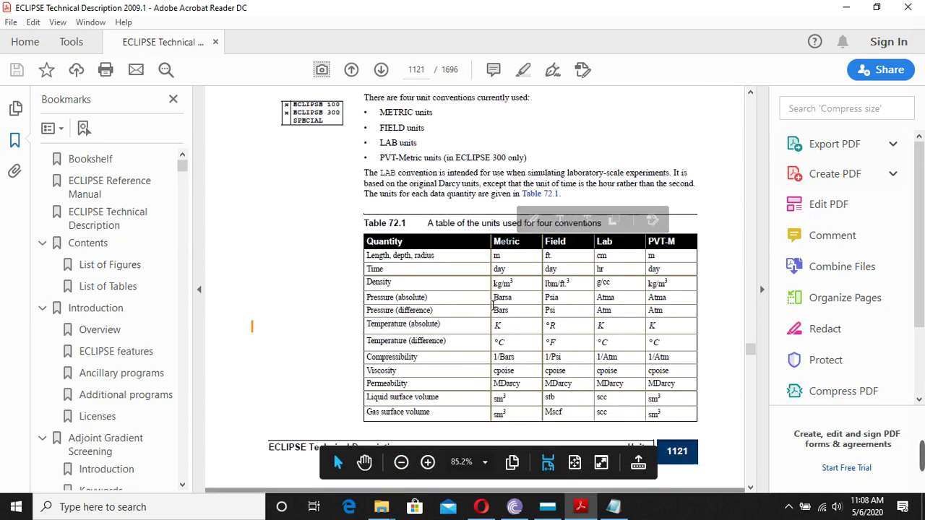
drag(562, 250, 560, 274)
click(565, 247)
click(576, 273)
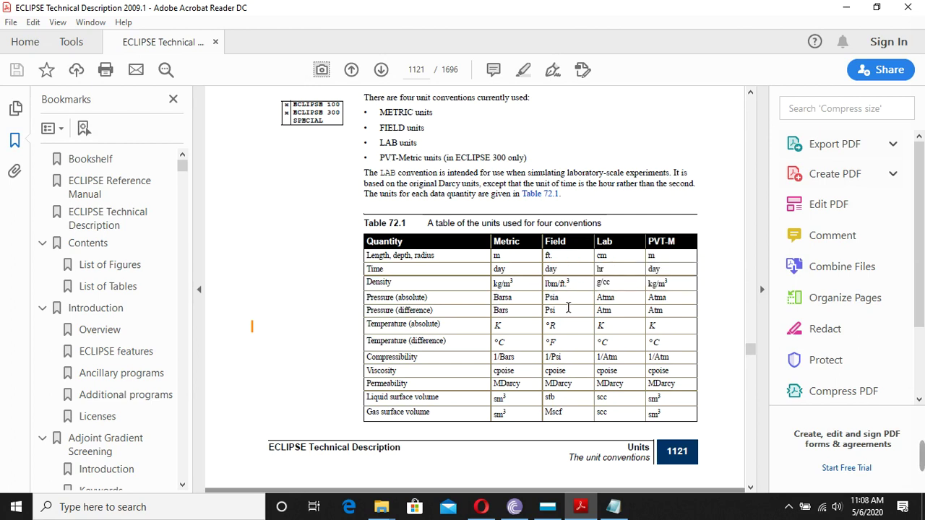
click(568, 344)
scroll(569, 346, down, 1)
click(568, 339)
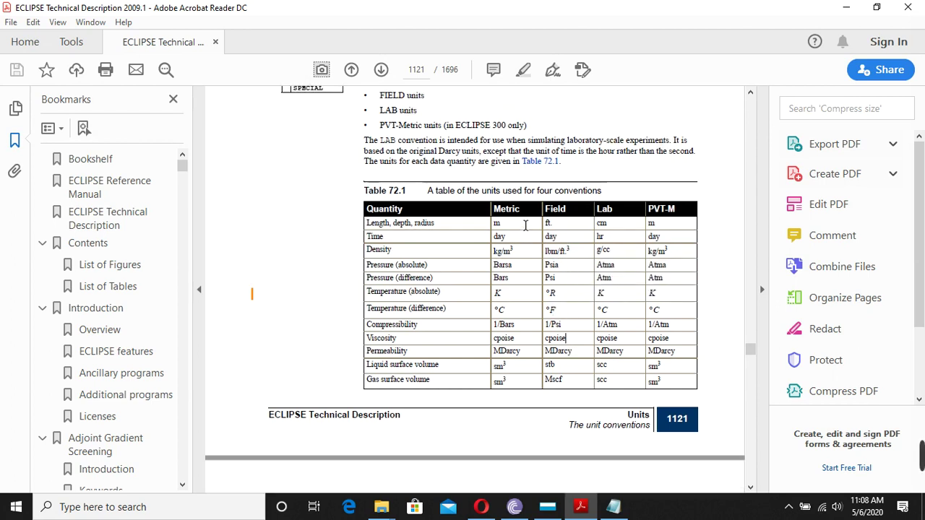
Compare the Metric column and the Lab length unit cm, then bring SPE5_WAG forward
click(615, 510)
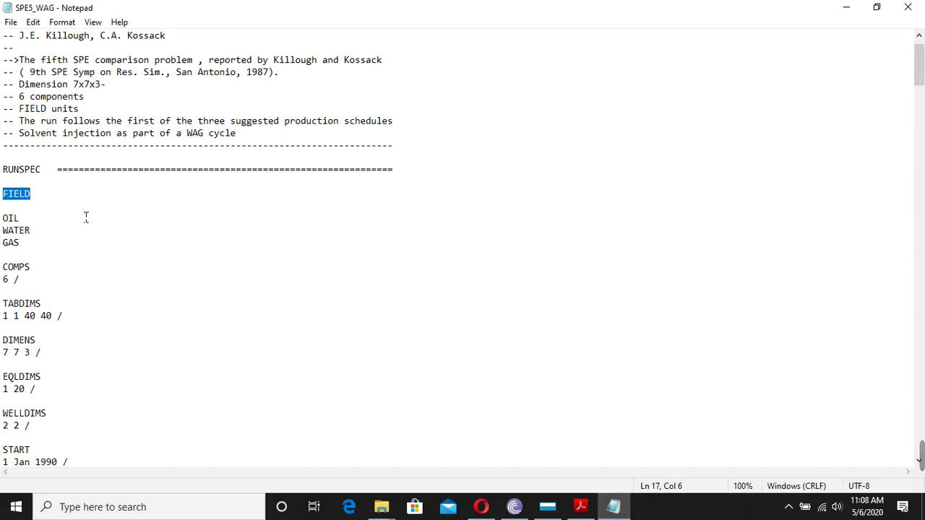
click(613, 509)
double_click(504, 210)
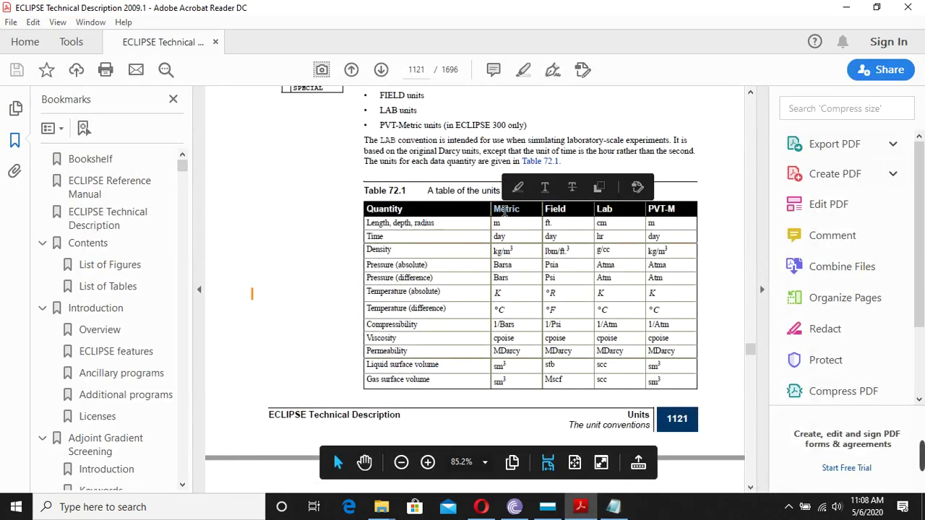
click(614, 508)
click(618, 510)
right_click(619, 509)
click(603, 224)
double_click(602, 224)
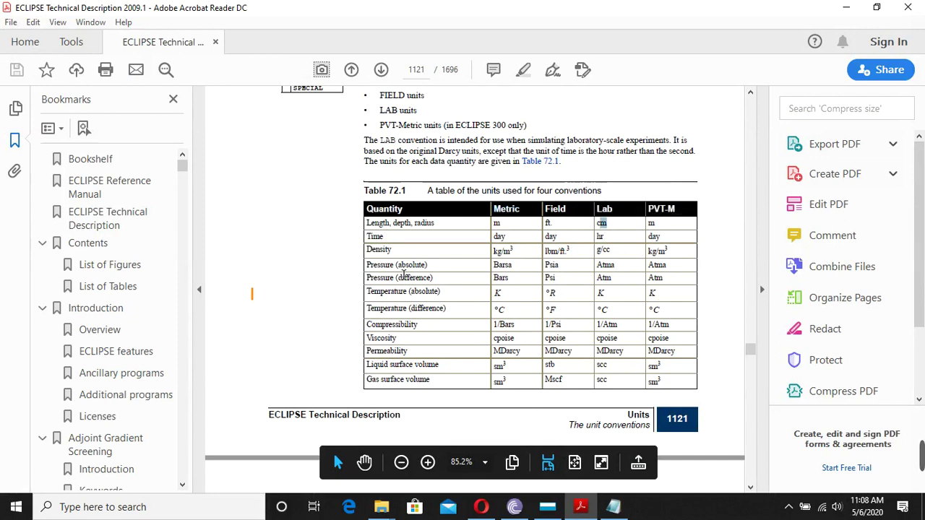
scroll(612, 394, up, 10)
click(626, 510)
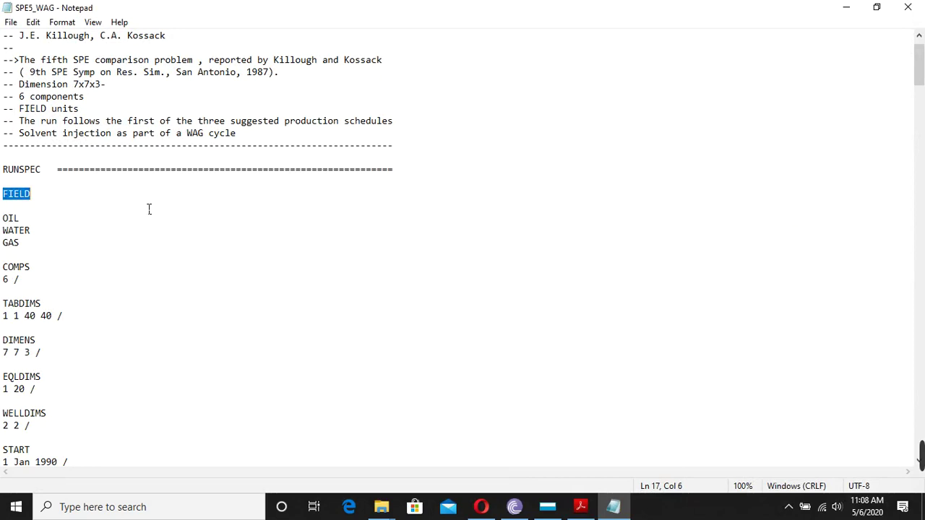
Scroll to the GRID section of SPE5_WAG and copy the DXV keyword
scroll(149, 209, down, 2)
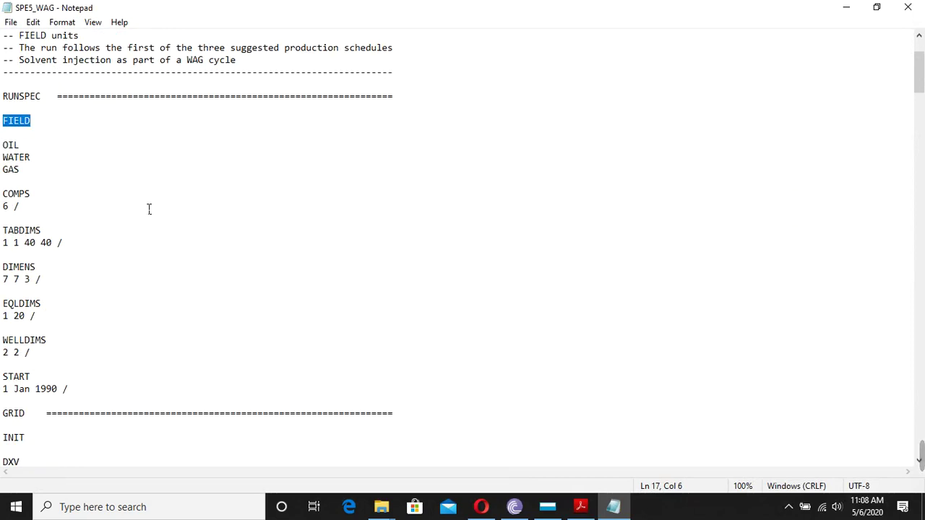
scroll(149, 209, down, 2)
scroll(149, 209, down, 3)
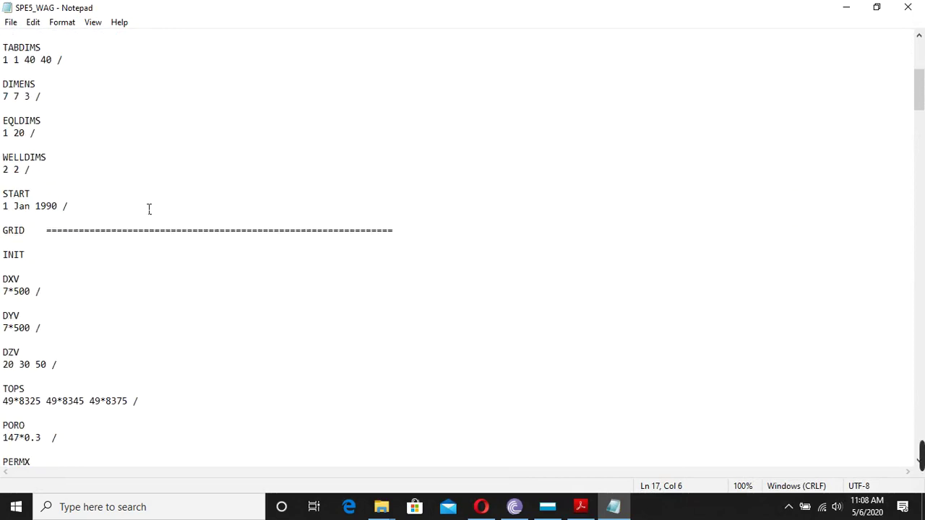
scroll(149, 209, down, 2)
drag(27, 210, 4, 207)
right_click(10, 202)
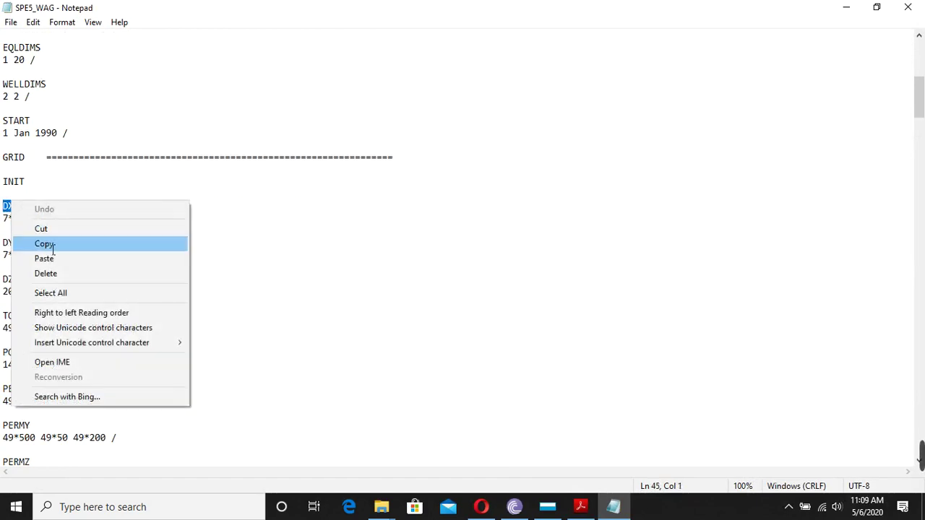
click(42, 243)
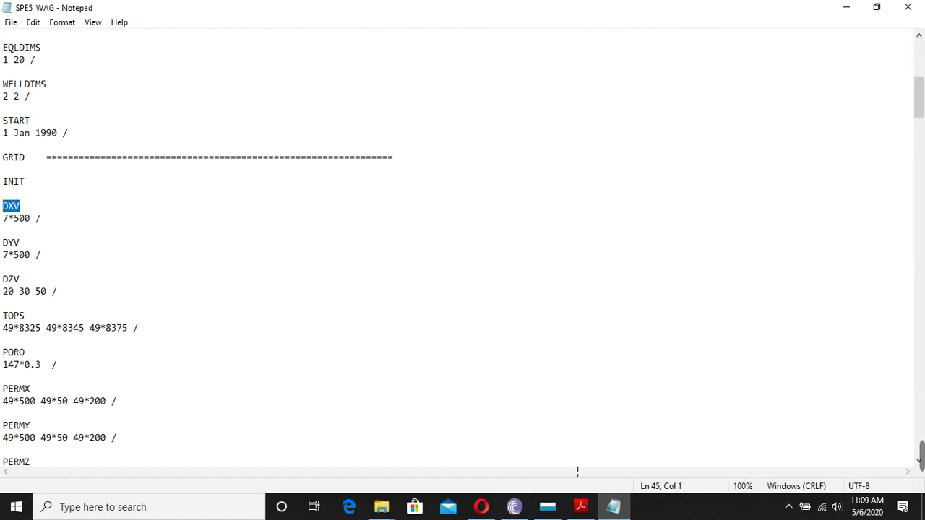
click(580, 507)
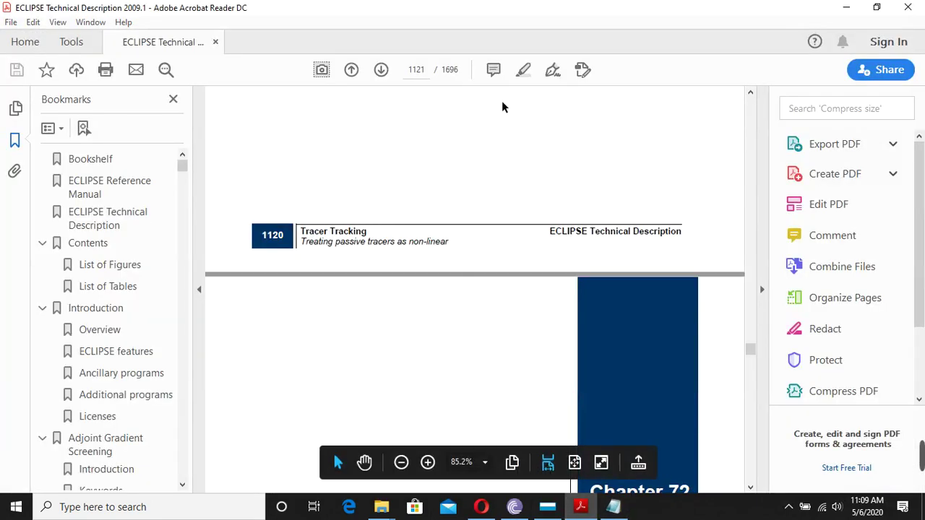
Search the Technical Description for DXV, step through matches, then close it without saving
key(ctrl+f)
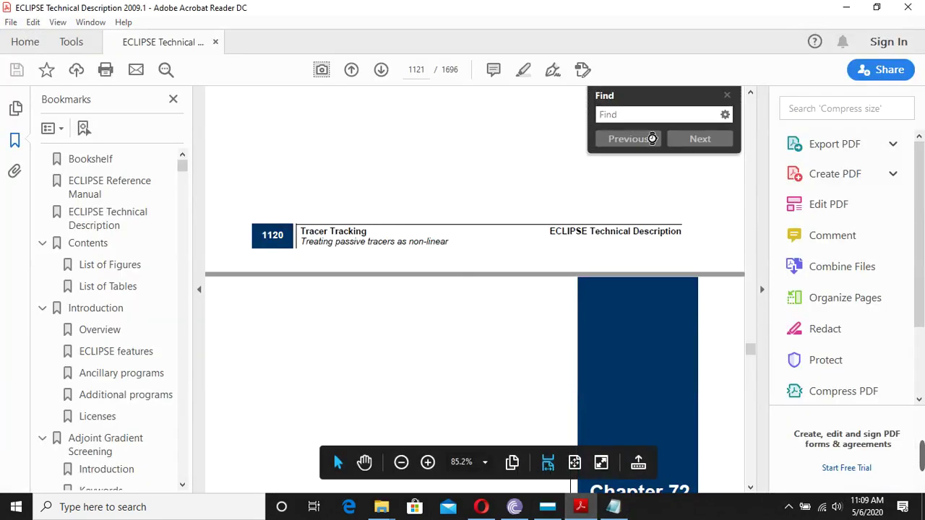
click(600, 112)
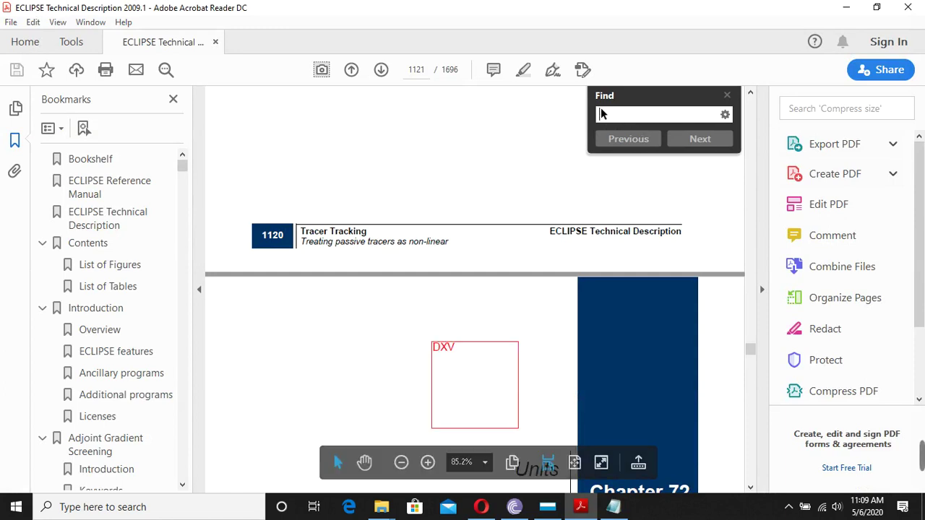
text(DXV)
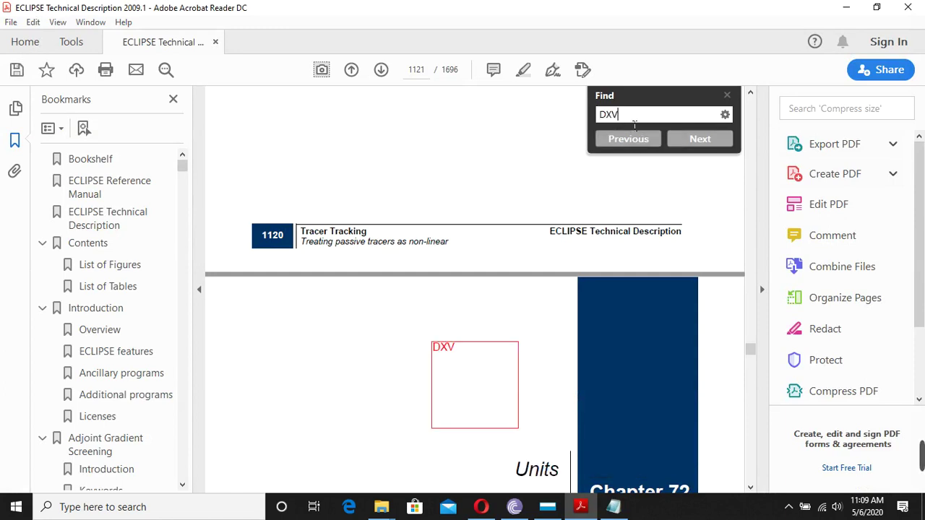
click(697, 142)
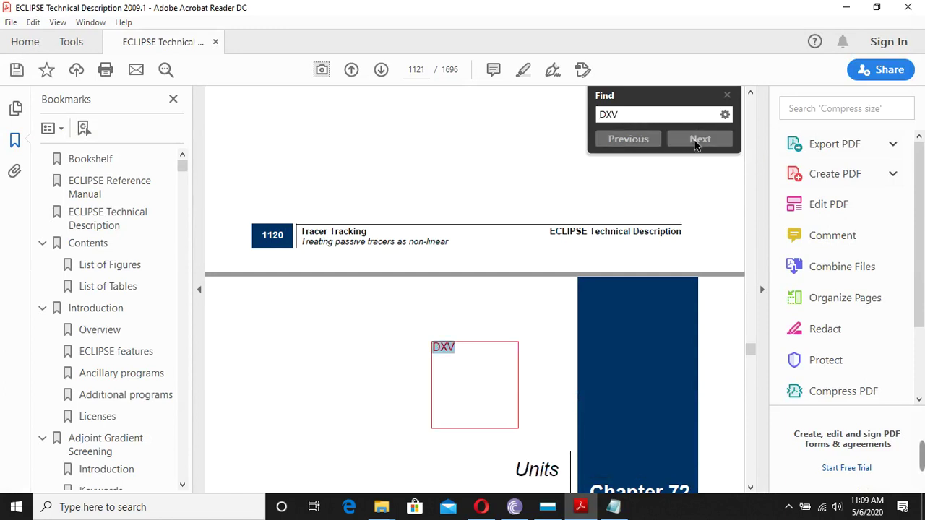
click(696, 141)
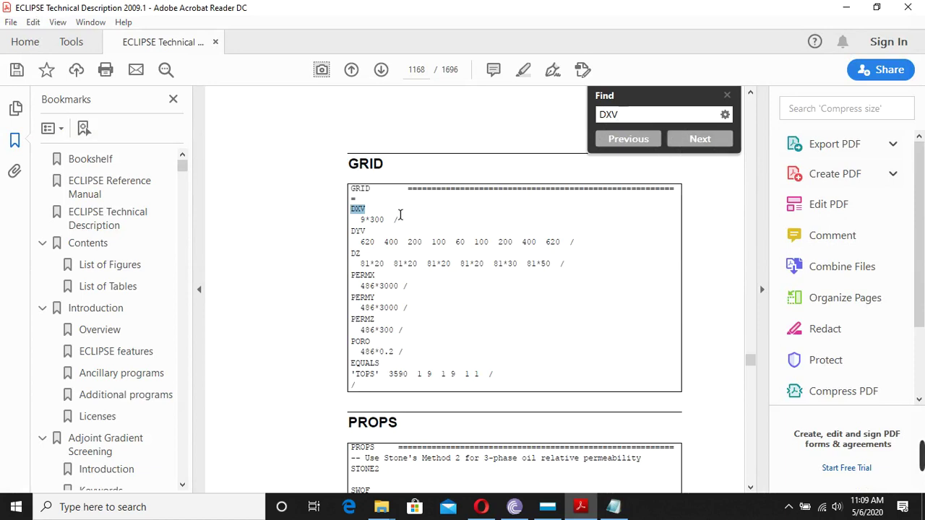
click(665, 178)
click(623, 139)
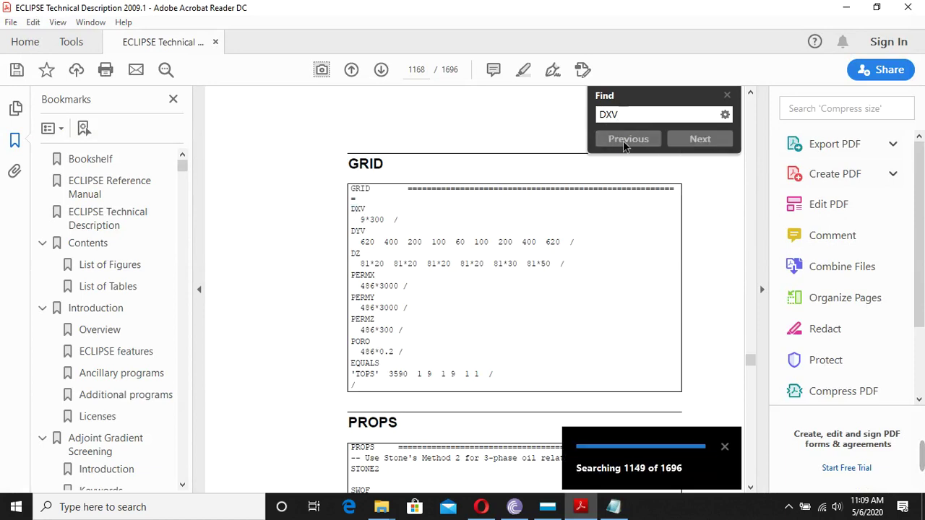
scroll(750, 351, up, 5)
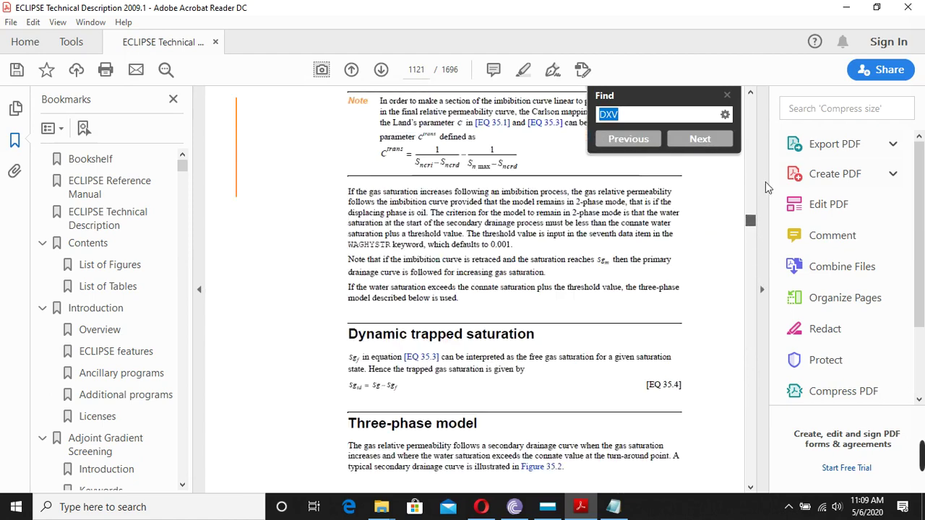
drag(752, 345, 753, 109)
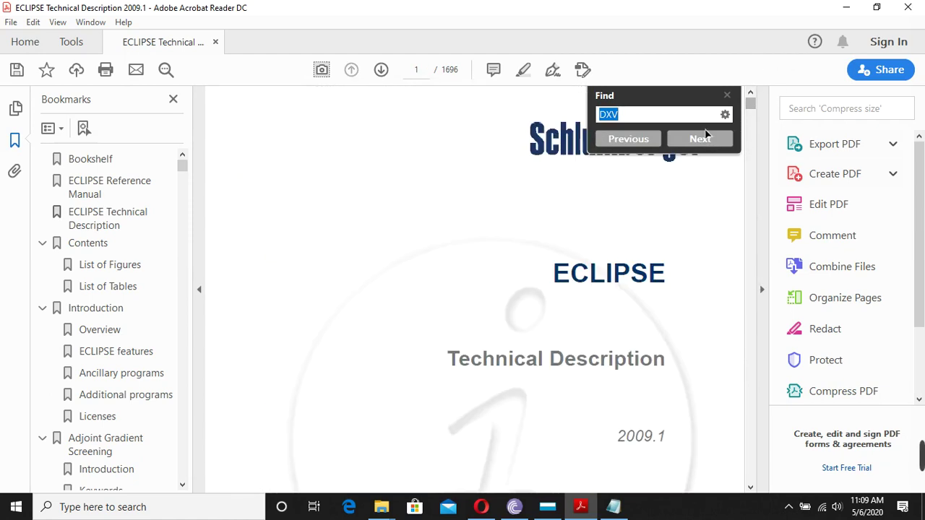
click(701, 139)
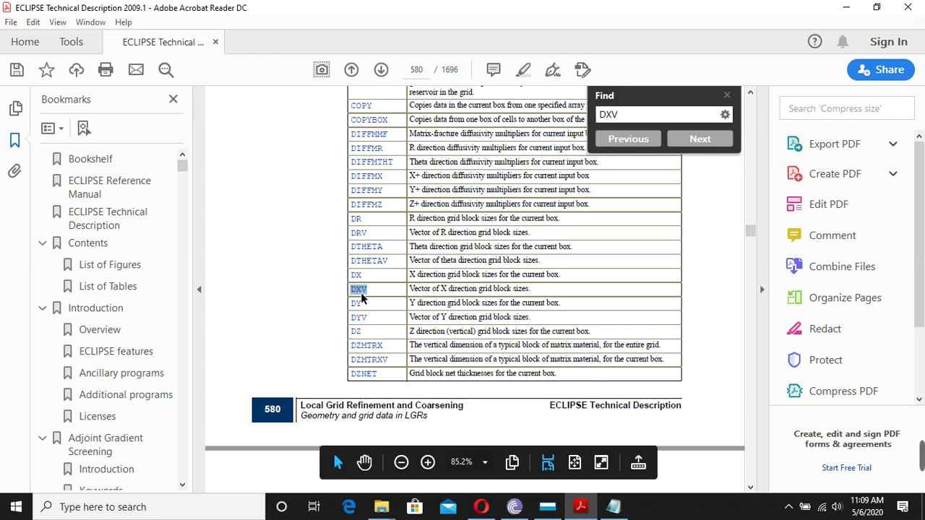
key(ctrl+w)
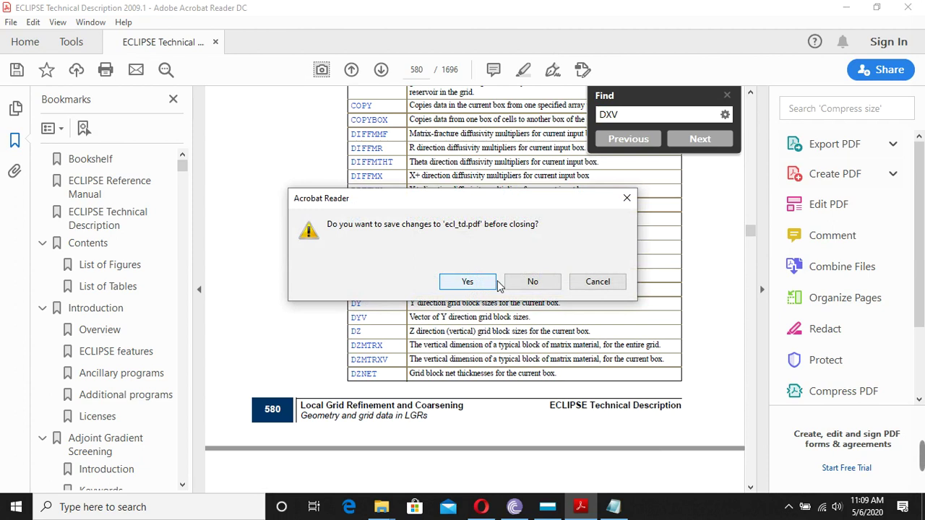
click(533, 282)
Read the DXV entry's X-direction grid block sizes heading, FIELD units, description and NDIVIX = 11 example
click(462, 278)
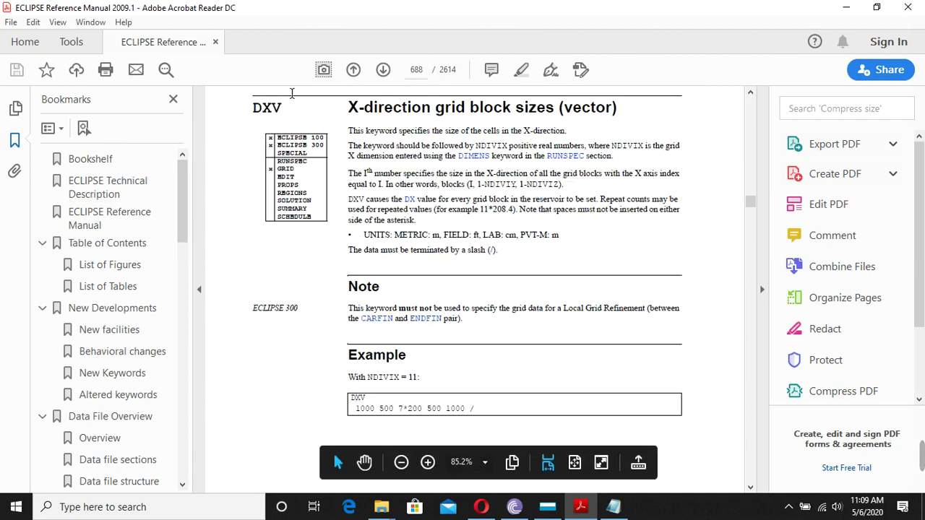
double_click(265, 109)
click(363, 134)
drag(348, 107, 532, 110)
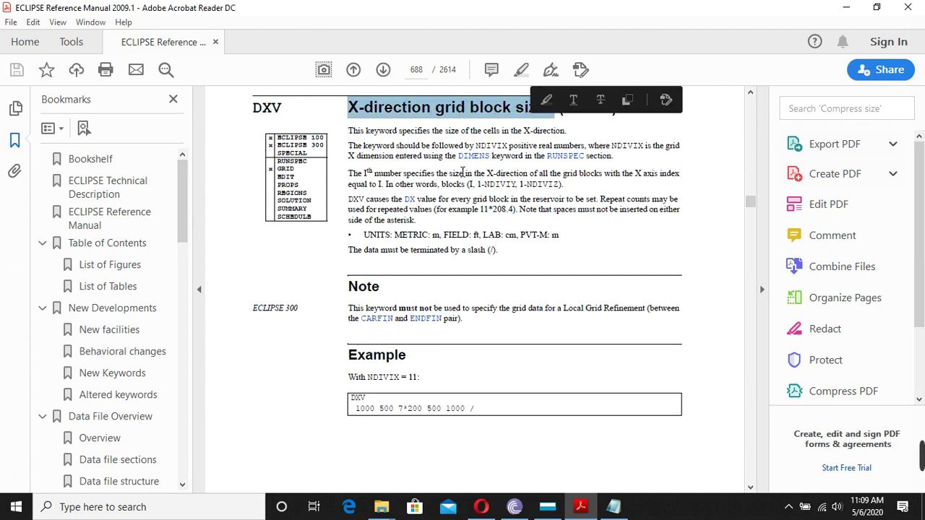
double_click(453, 239)
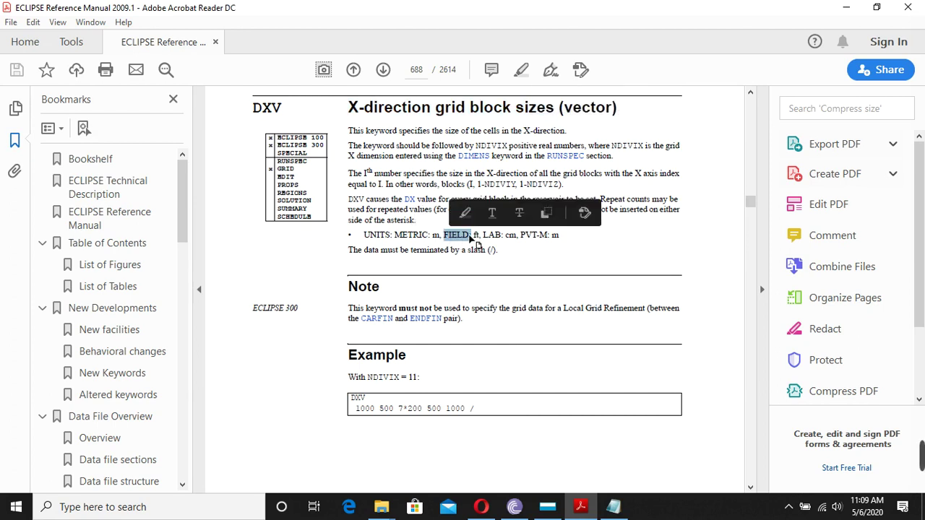
click(481, 242)
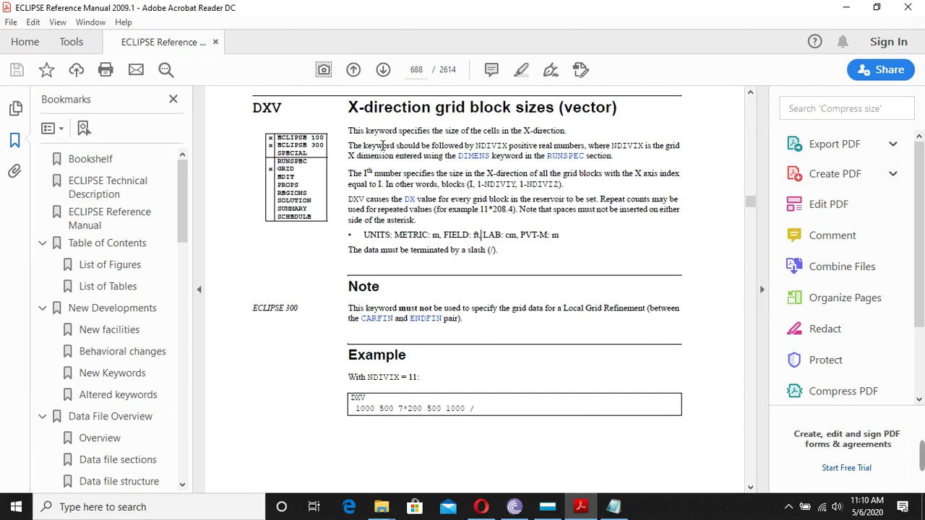
drag(445, 131, 587, 137)
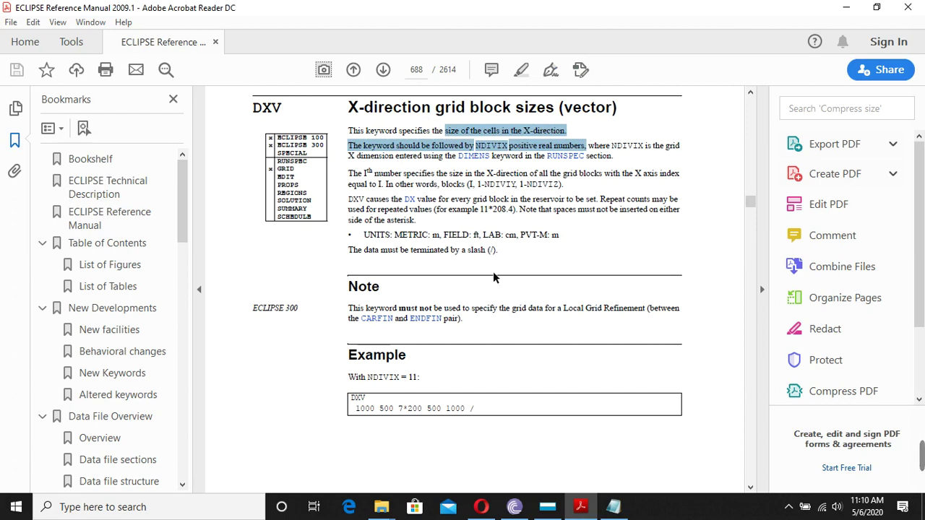
scroll(547, 240, down, 5)
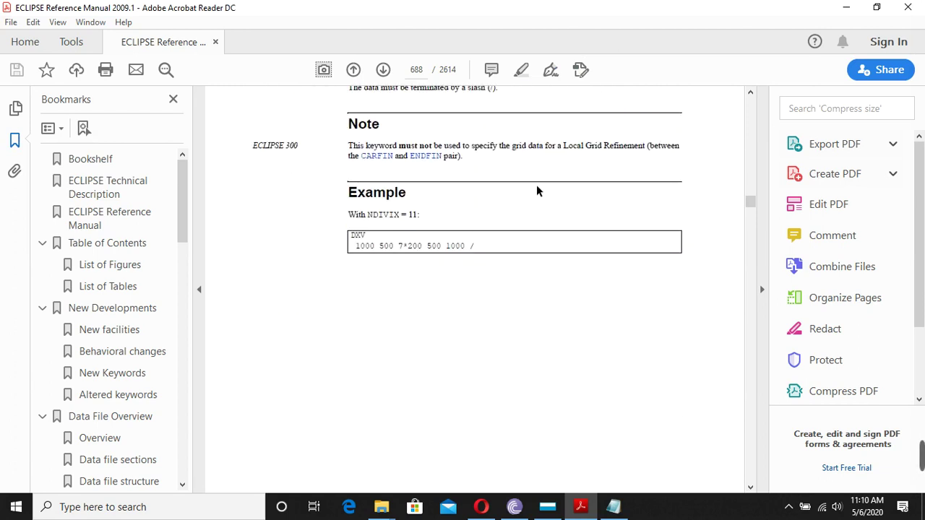
Minimize the reader and copy the PORO keyword from SPE5_WAG's GRID section
click(846, 7)
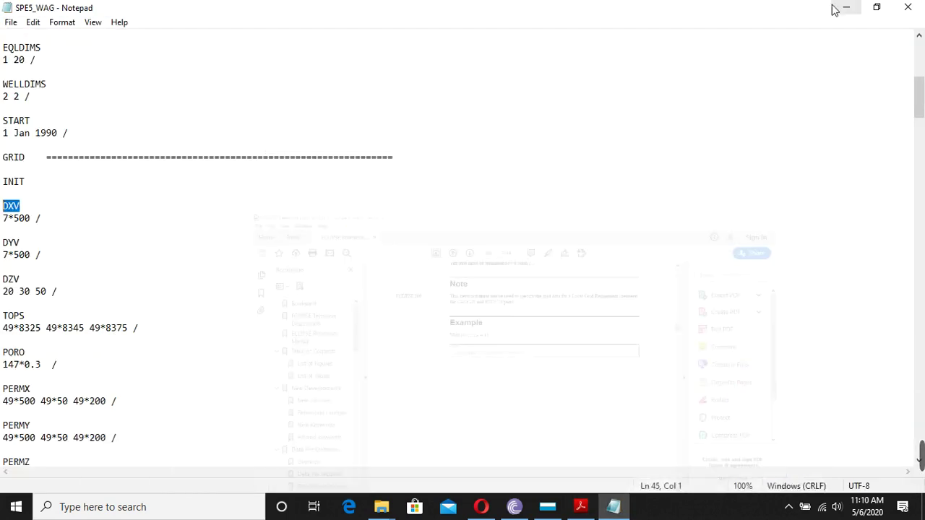
scroll(244, 286, down, 4)
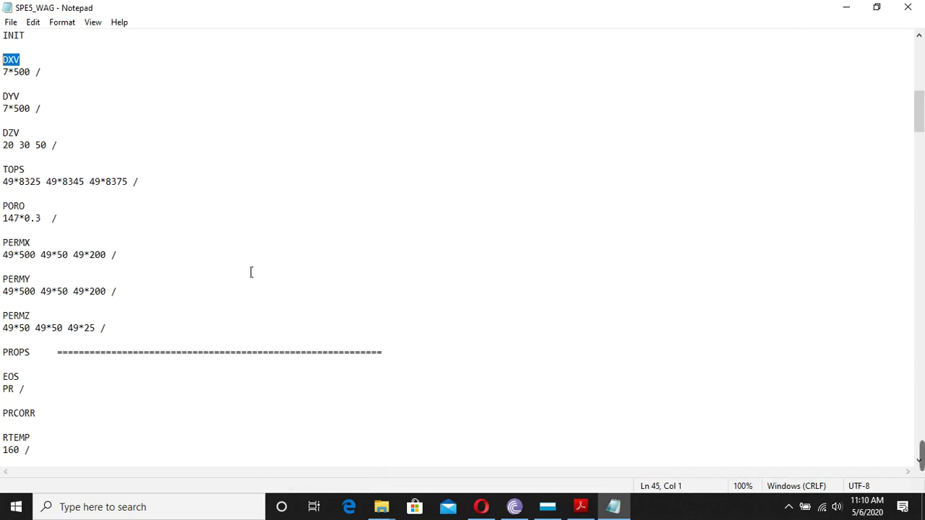
scroll(227, 271, down, 1)
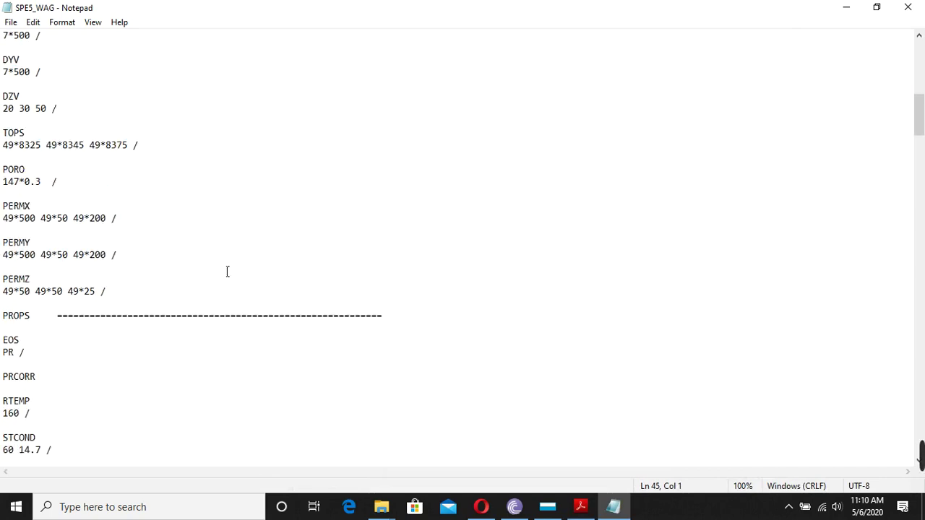
scroll(19, 187, up, 1)
double_click(21, 210)
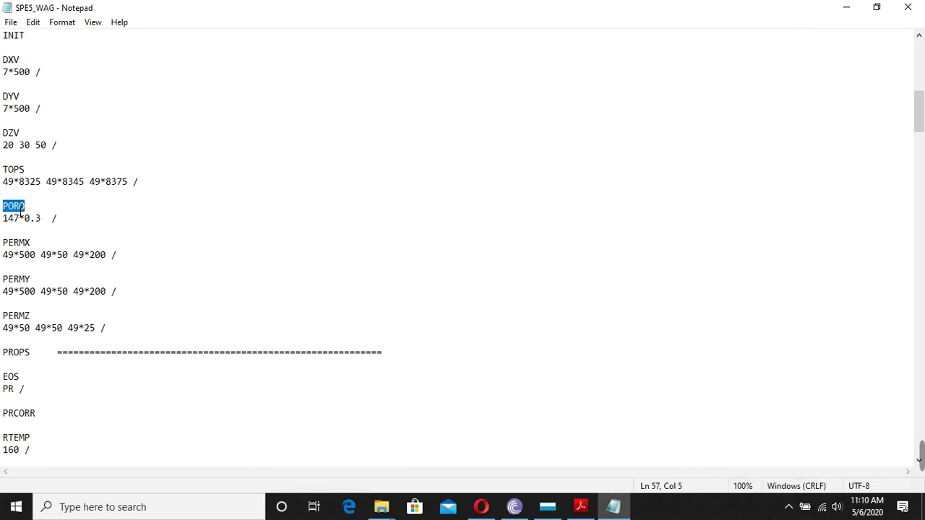
right_click(15, 206)
click(109, 250)
click(580, 507)
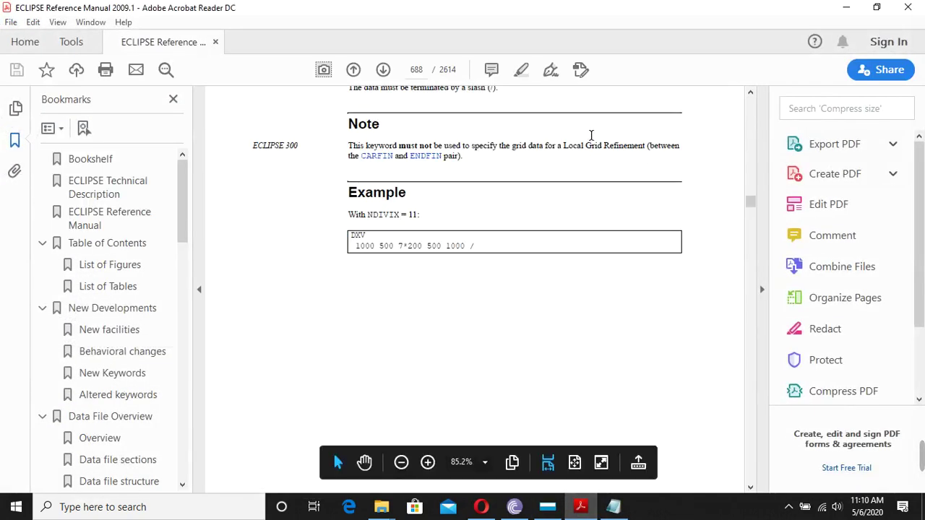
Search the Reference Manual for PORO, stepping through matches past DUALPORO
drag(750, 201, 750, 97)
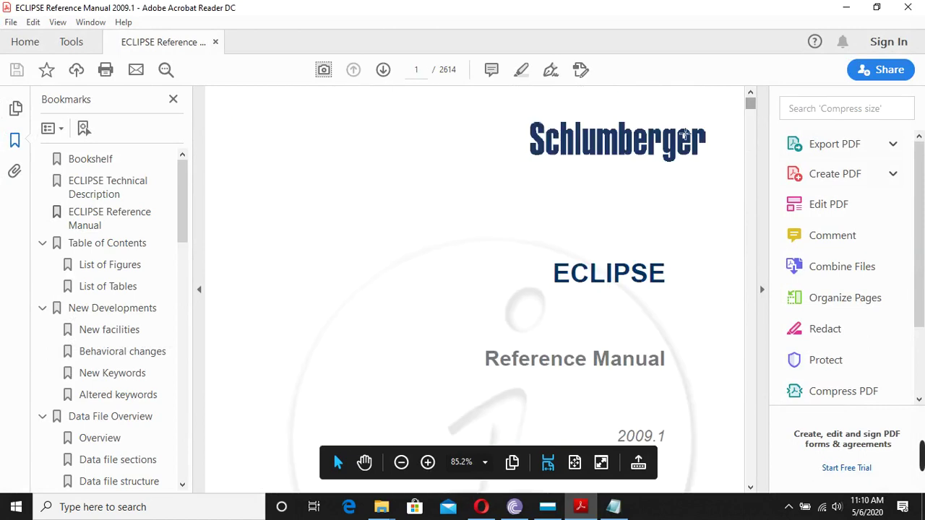
click(682, 134)
key(ctrl+f)
text(PORO)
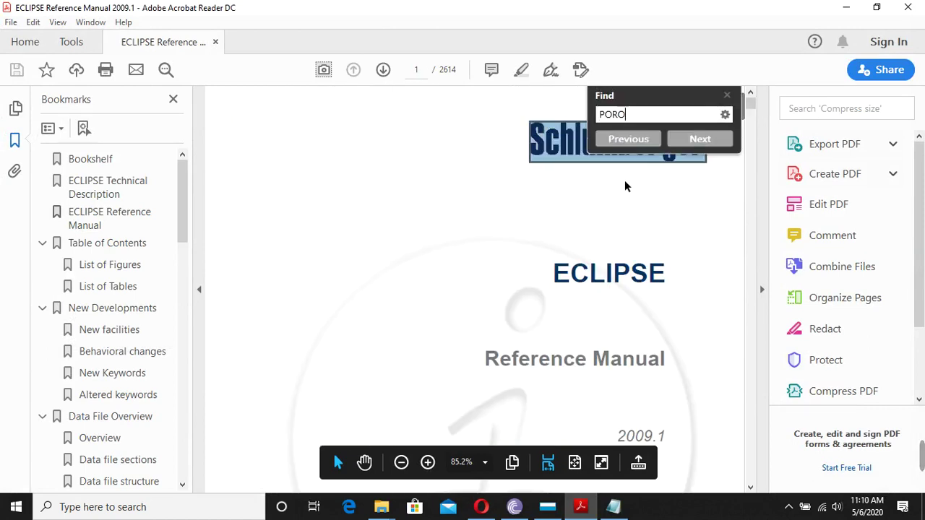
click(689, 138)
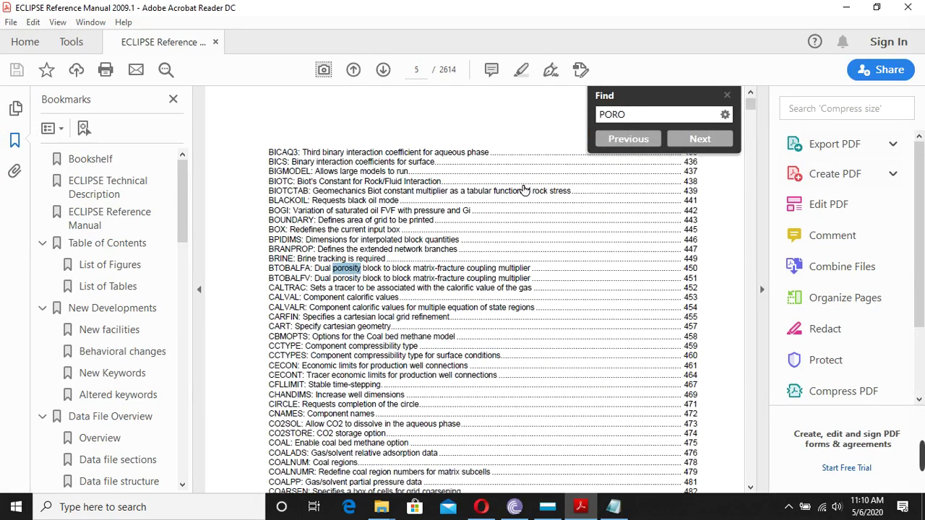
click(706, 137)
click(705, 138)
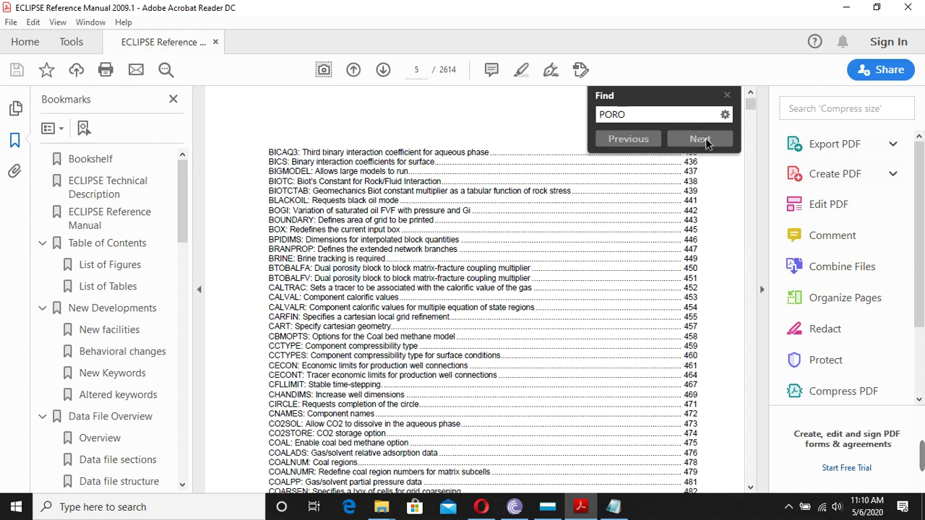
click(706, 141)
click(707, 141)
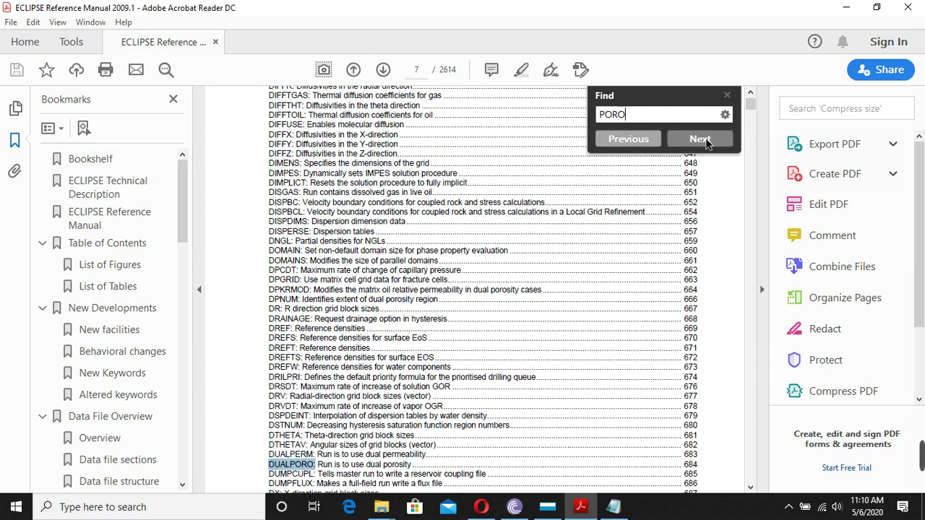
click(707, 141)
click(706, 141)
click(707, 141)
click(707, 141)
click(700, 139)
click(700, 139)
Scroll the table of contents to the PORO entries listing grid block porosity values at page 1600
scroll(434, 260, up, 5)
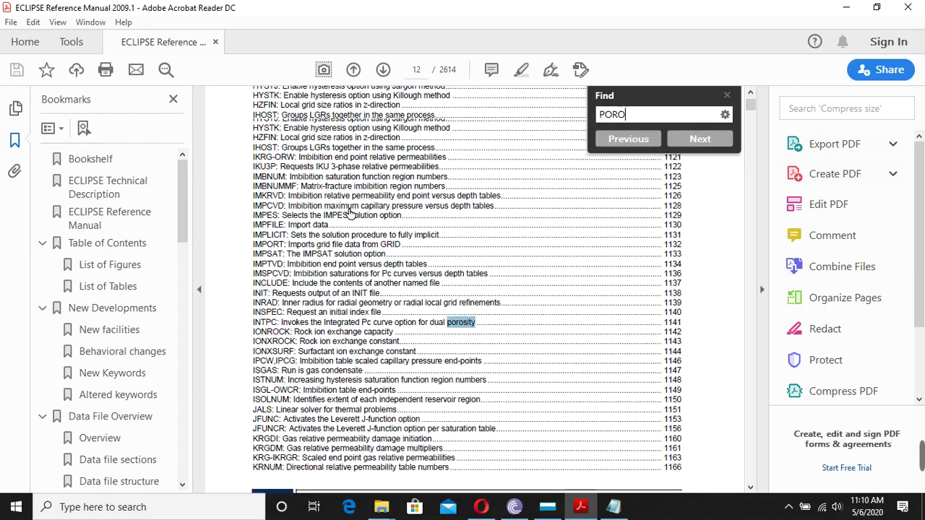
scroll(284, 212, up, 15)
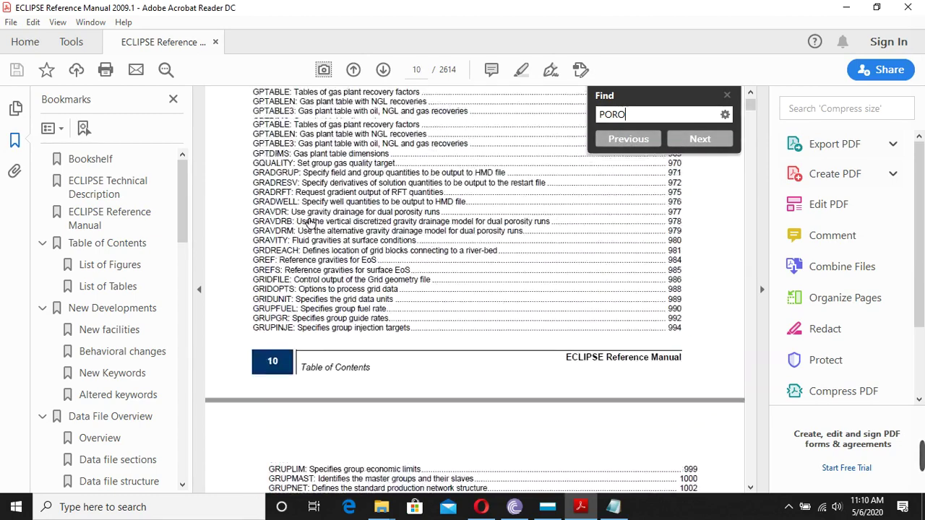
scroll(310, 225, up, 3)
scroll(308, 226, down, 8)
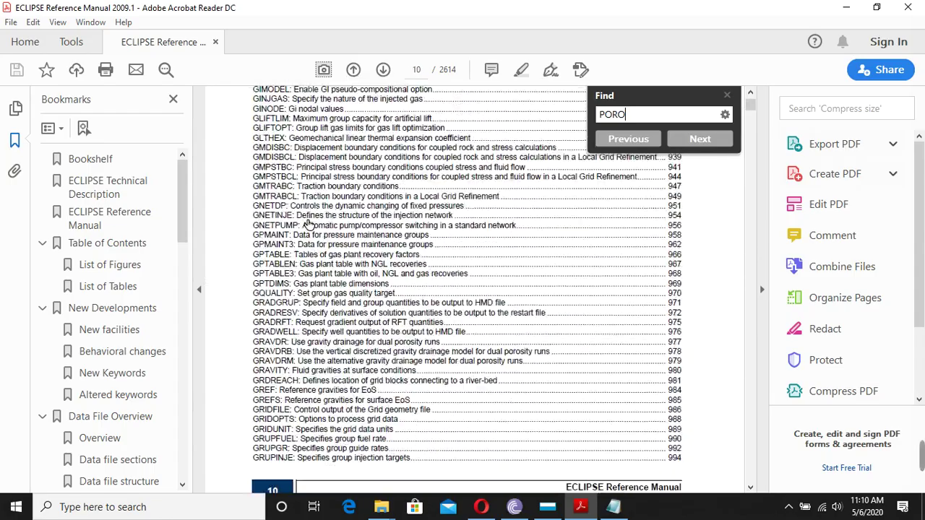
scroll(307, 226, down, 20)
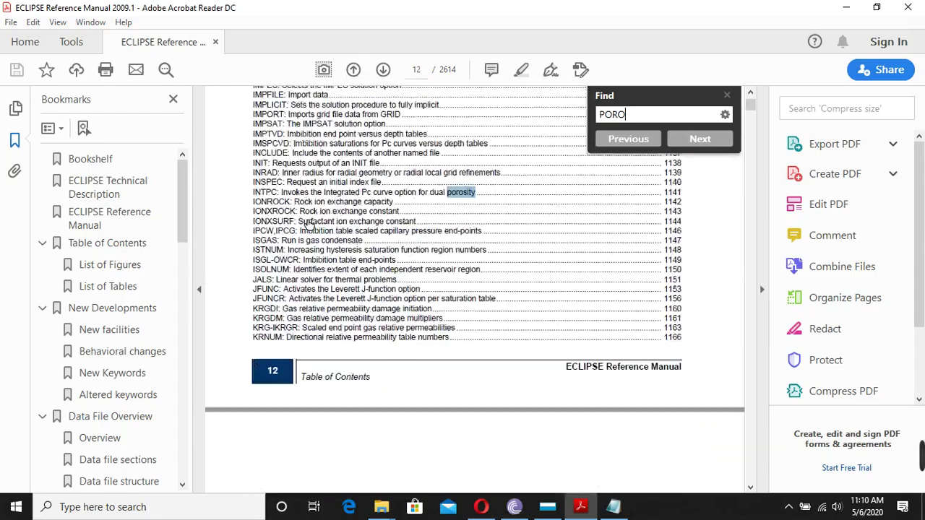
scroll(310, 225, down, 20)
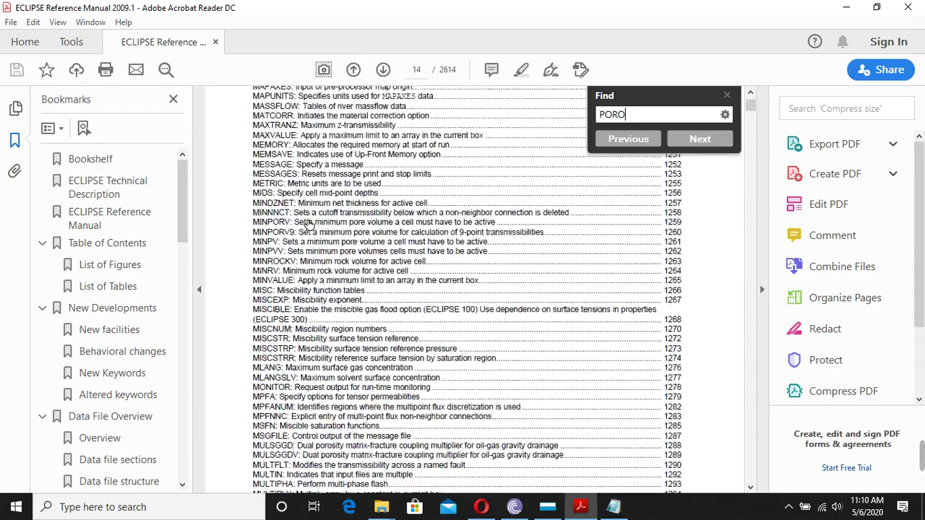
scroll(309, 226, down, 20)
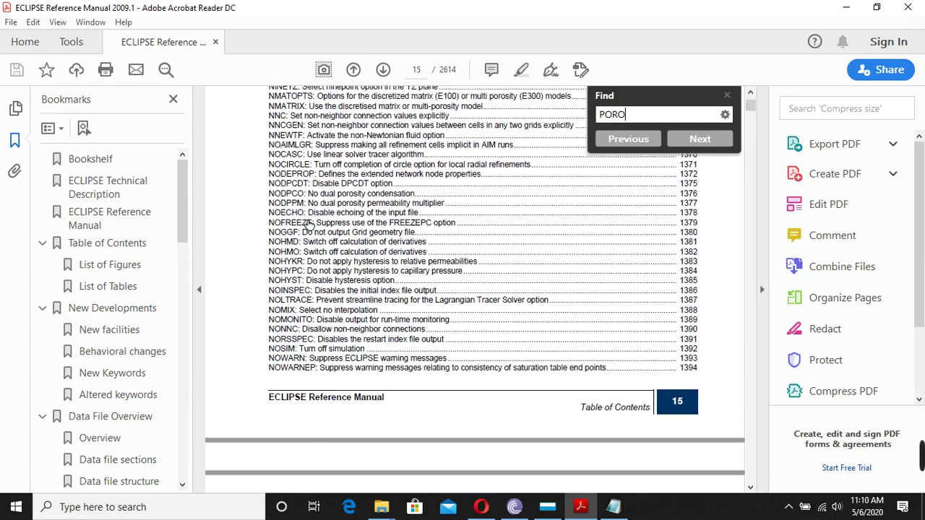
scroll(309, 225, down, 5)
scroll(307, 228, down, 20)
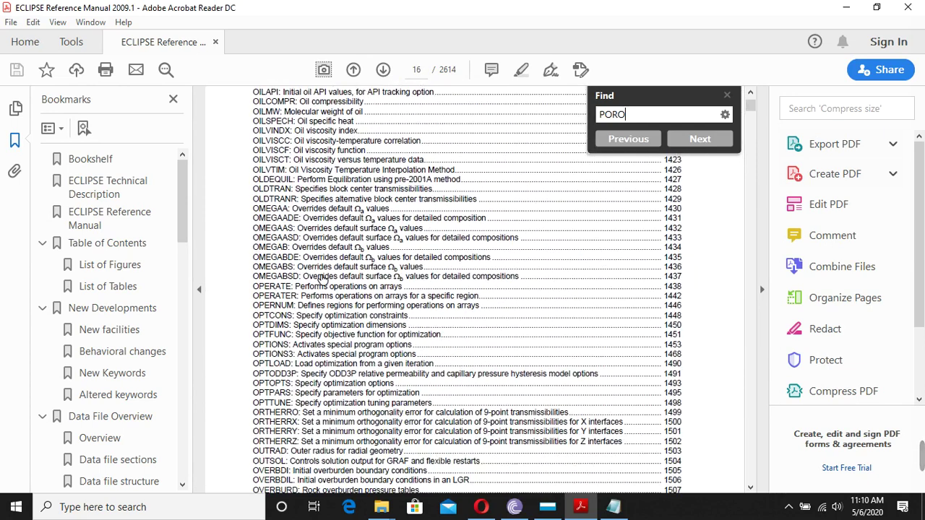
scroll(322, 279, down, 3)
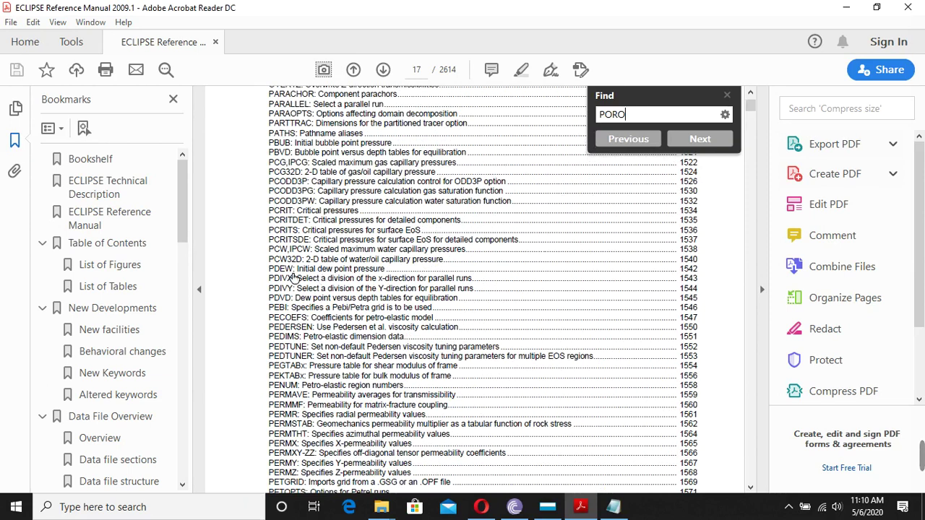
scroll(292, 273, up, 1)
scroll(300, 278, down, 7)
scroll(304, 280, down, 10)
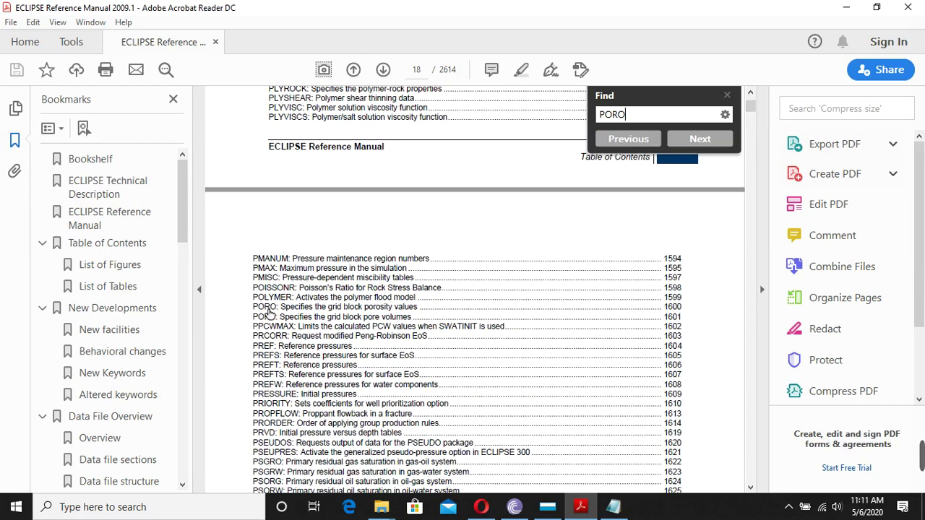
Open the manual's PORO entry on page 1600 and close the search panel
click(268, 311)
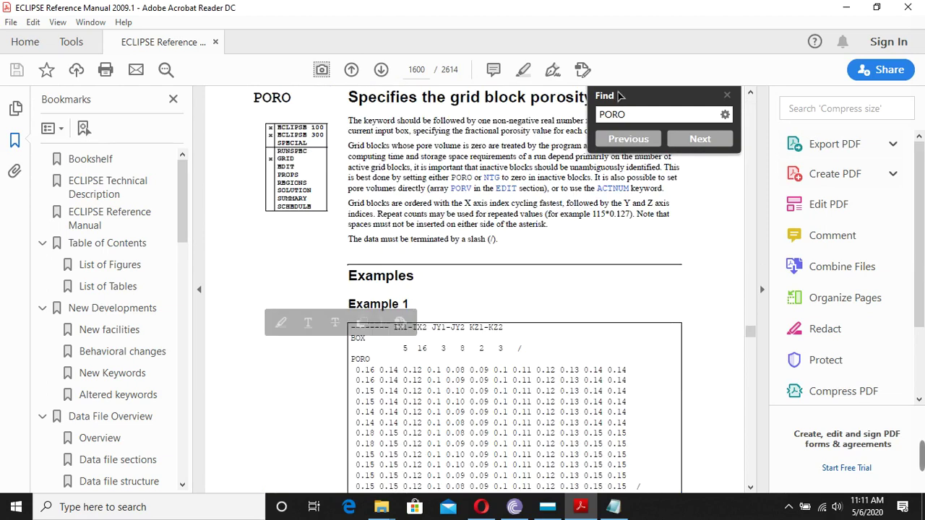
drag(646, 109, 534, 109)
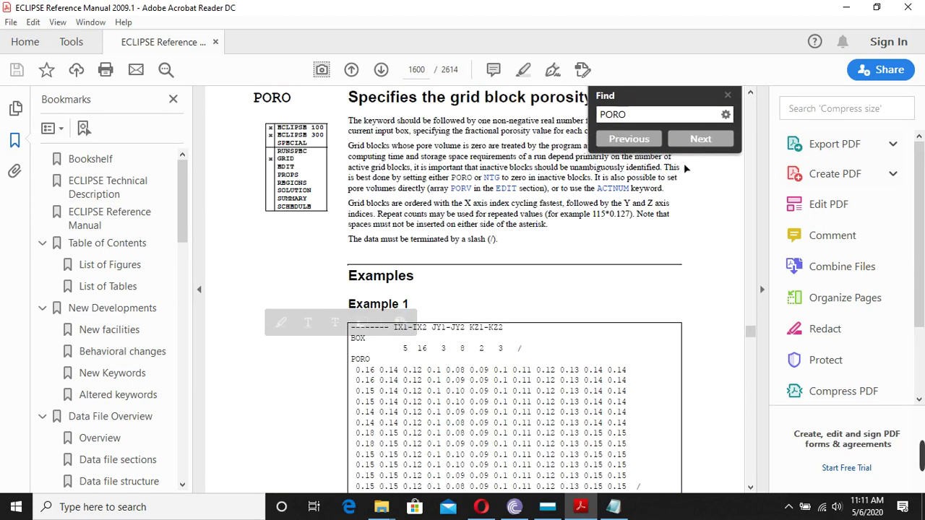
drag(613, 103, 231, 103)
click(349, 95)
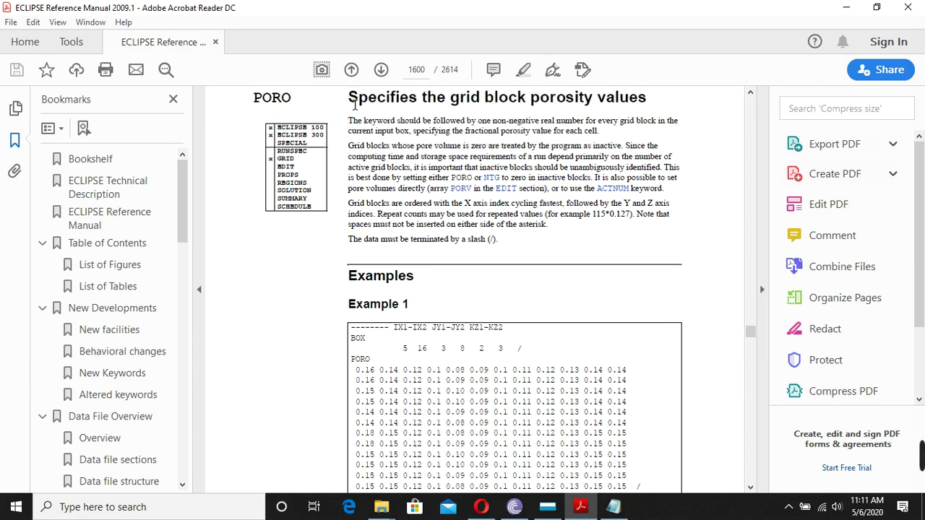
Highlight the PORO heading and Example 1 porosity values, then return to SPE5_WAG in Notepad
drag(349, 101, 678, 117)
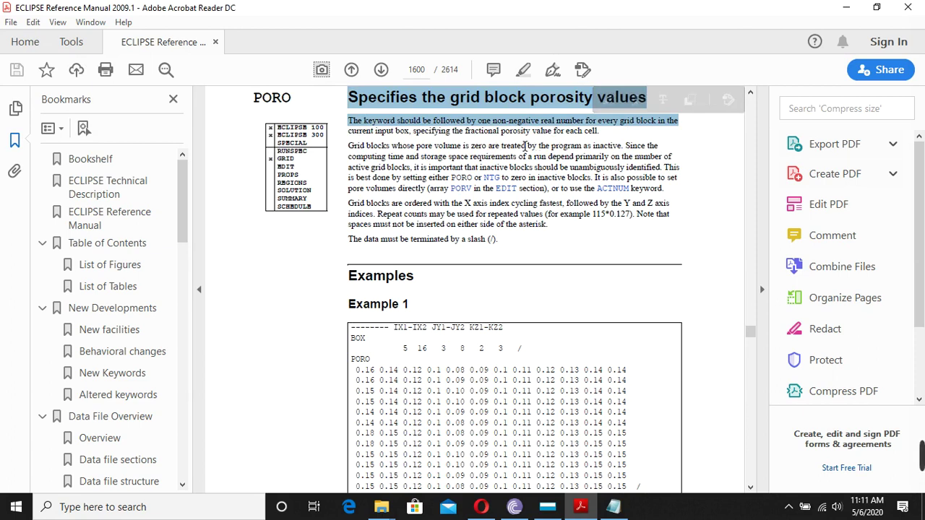
scroll(462, 256, down, 1)
drag(360, 340, 632, 461)
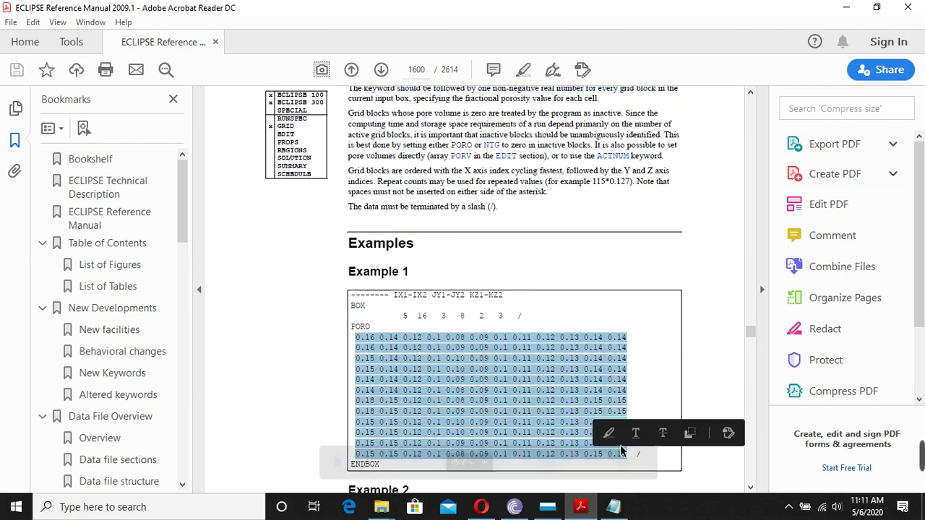
scroll(512, 238, up, 1)
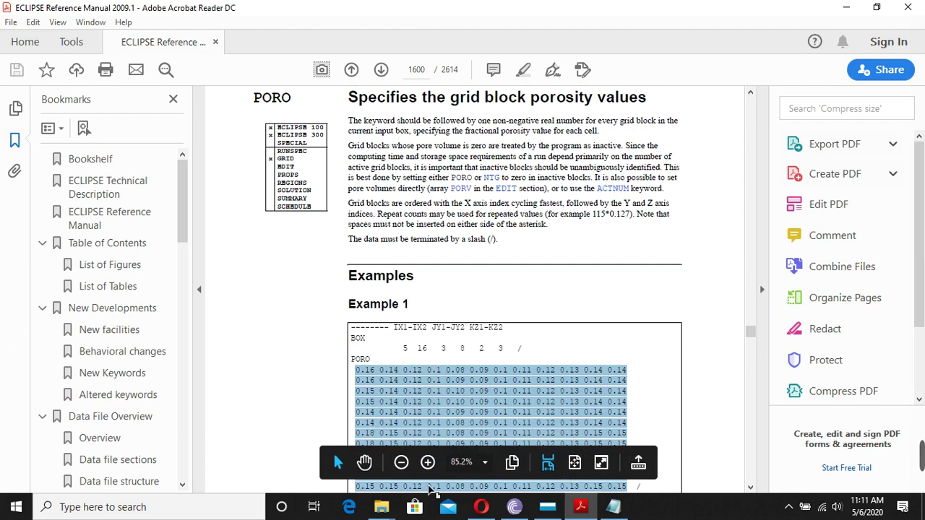
click(614, 506)
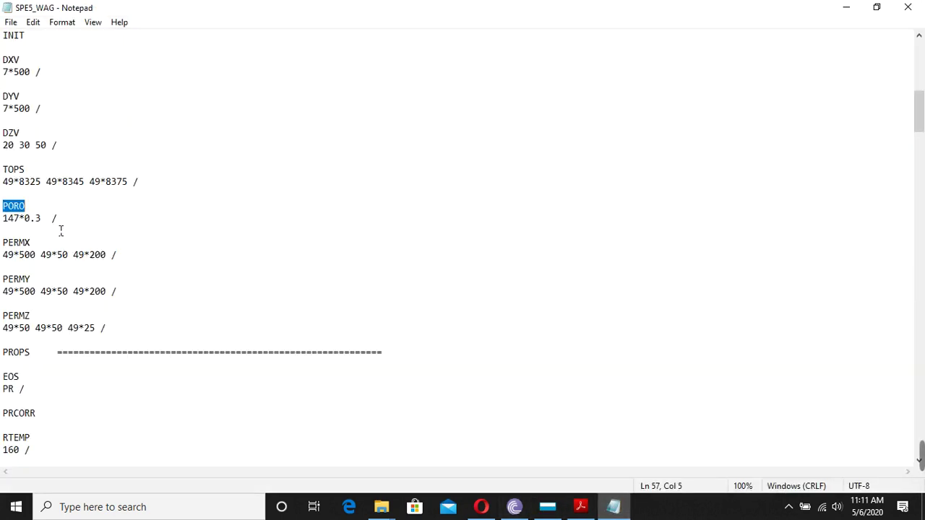
drag(20, 219, 5, 224)
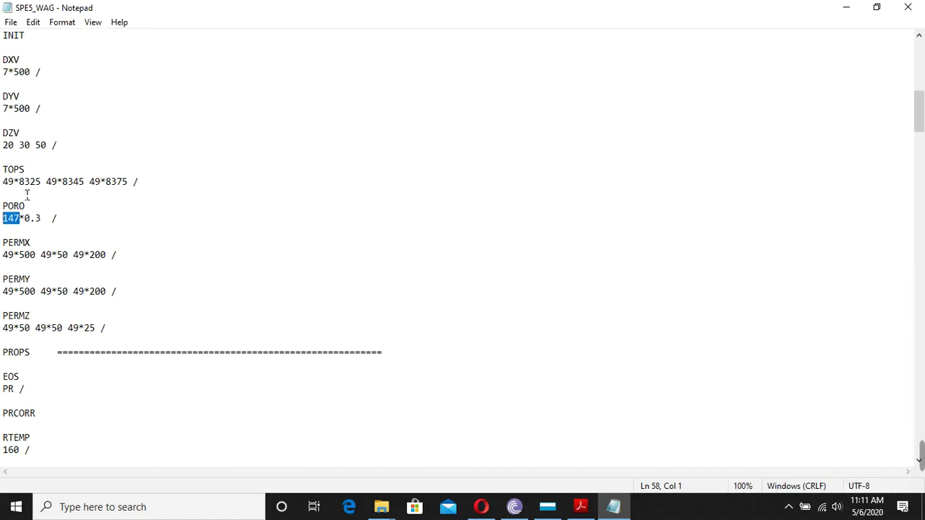
click(4, 220)
drag(11, 225, 20, 221)
scroll(118, 184, up, 5)
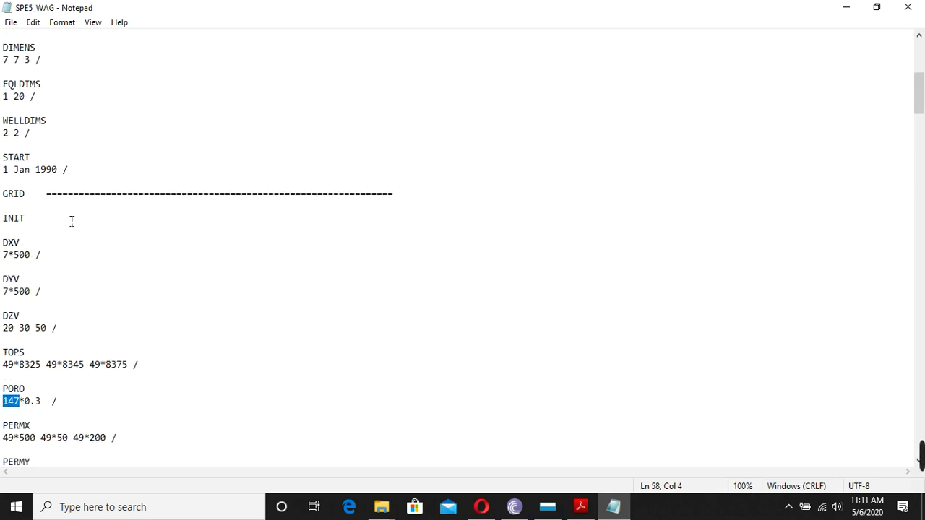
scroll(71, 221, up, 5)
drag(24, 231, 41, 246)
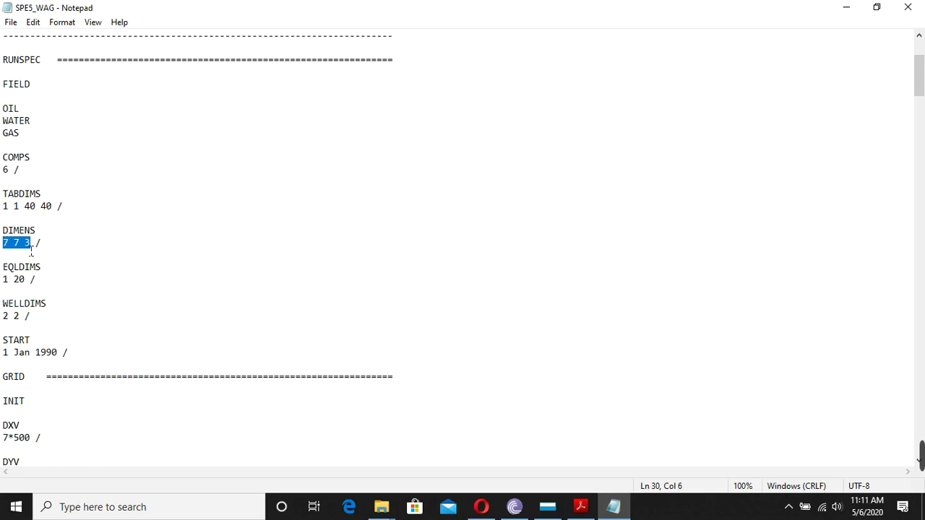
scroll(111, 272, down, 20)
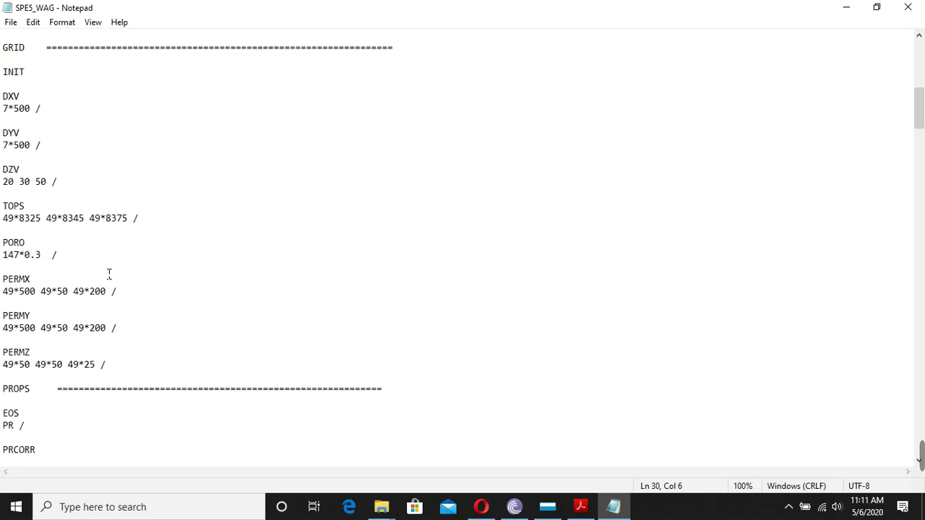
scroll(103, 275, up, 6)
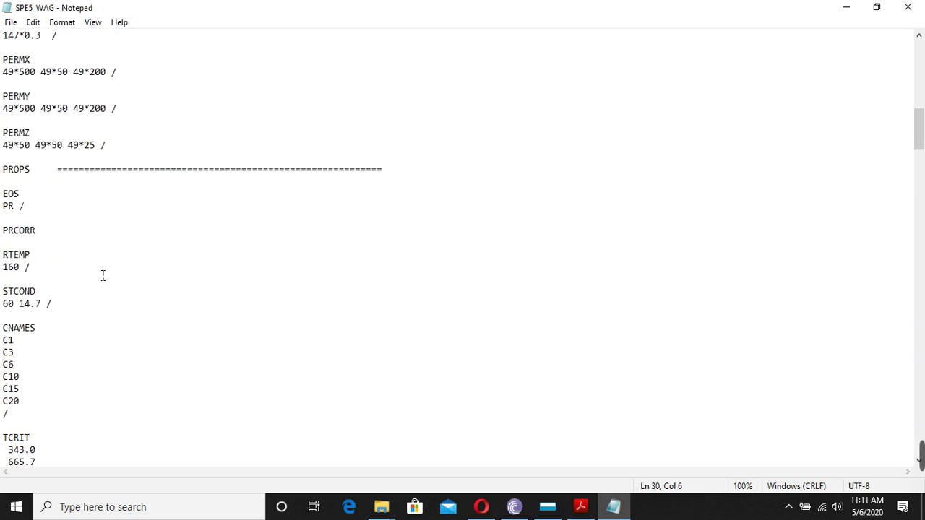
scroll(39, 286, up, 5)
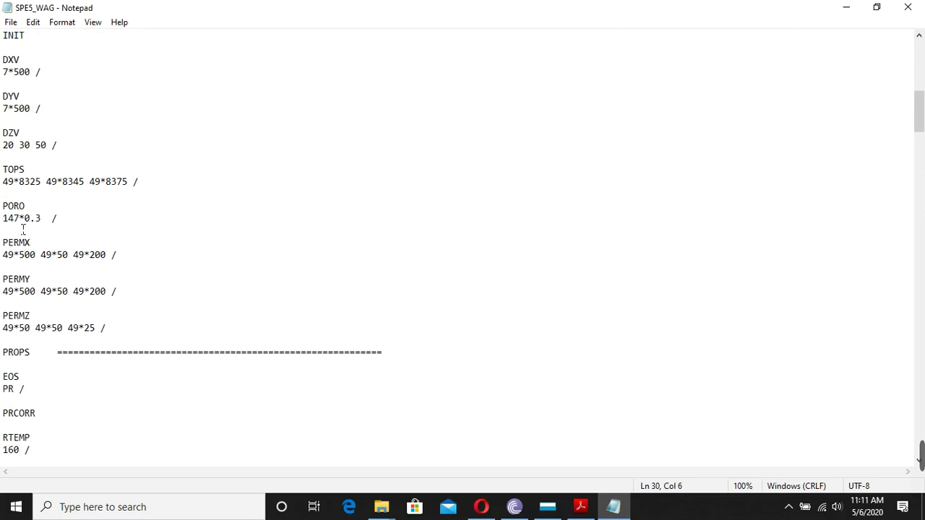
drag(21, 219, 3, 219)
click(193, 507)
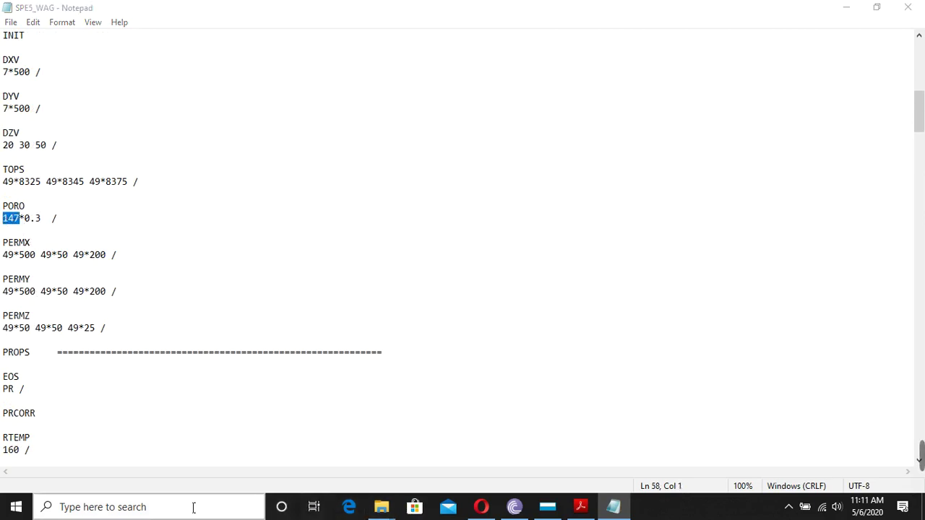
Launch Calculator from Windows Search
text(calc)
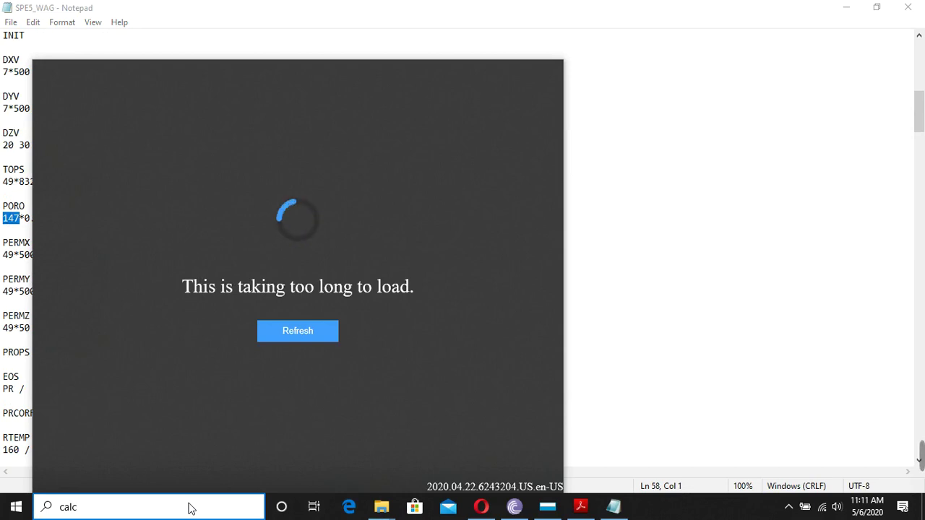
click(303, 334)
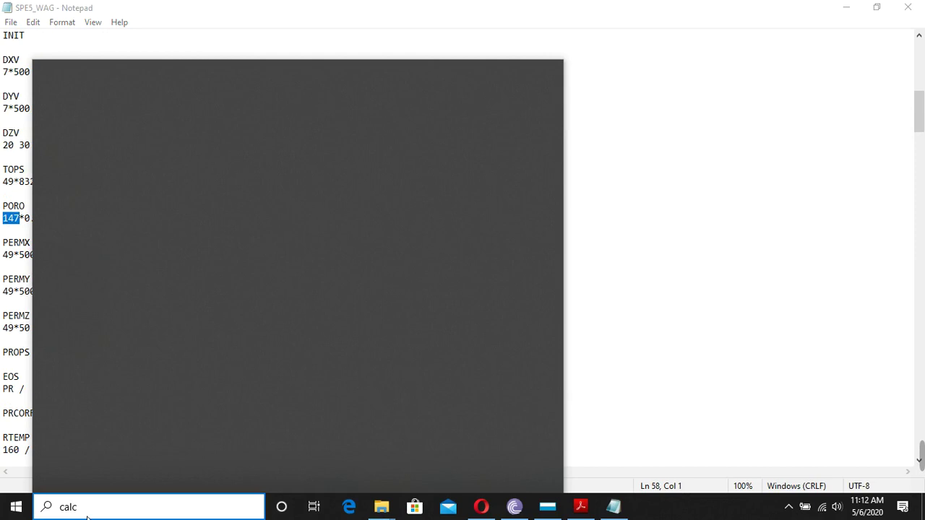
text(u)
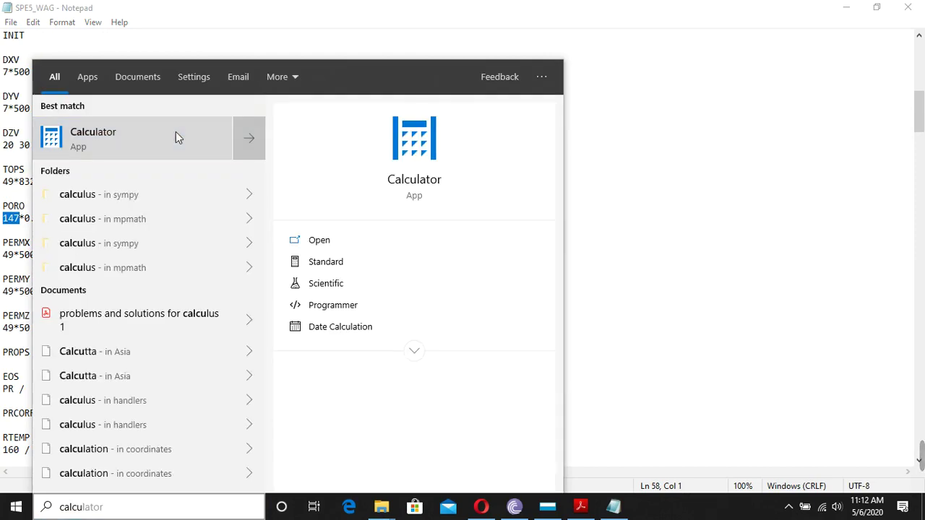
click(175, 132)
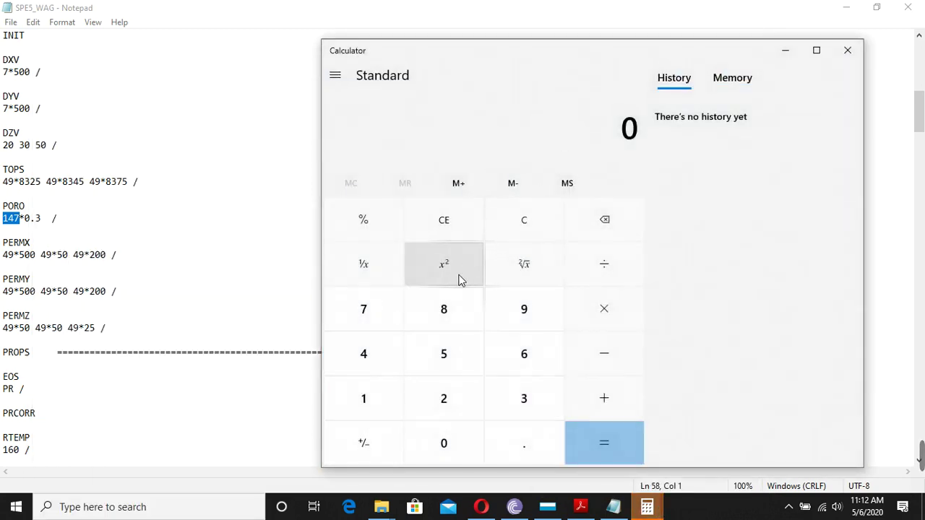
Compute 7 × 7 × 3 = 147, copy the result, and return to the SPE5_WAG file
key(7)
key(7)
key(asterisk)
key(3)
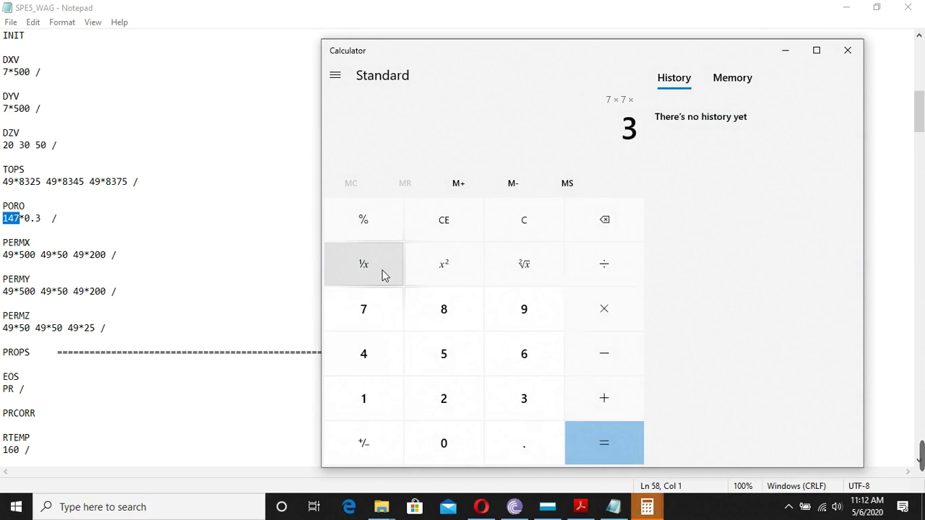
key(Return)
key(ctrl+c)
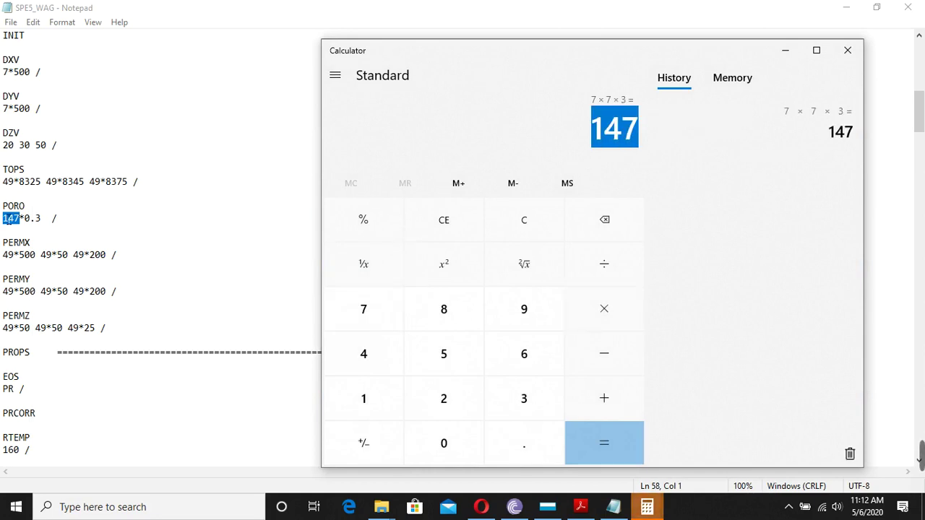
click(10, 228)
scroll(50, 217, up, 8)
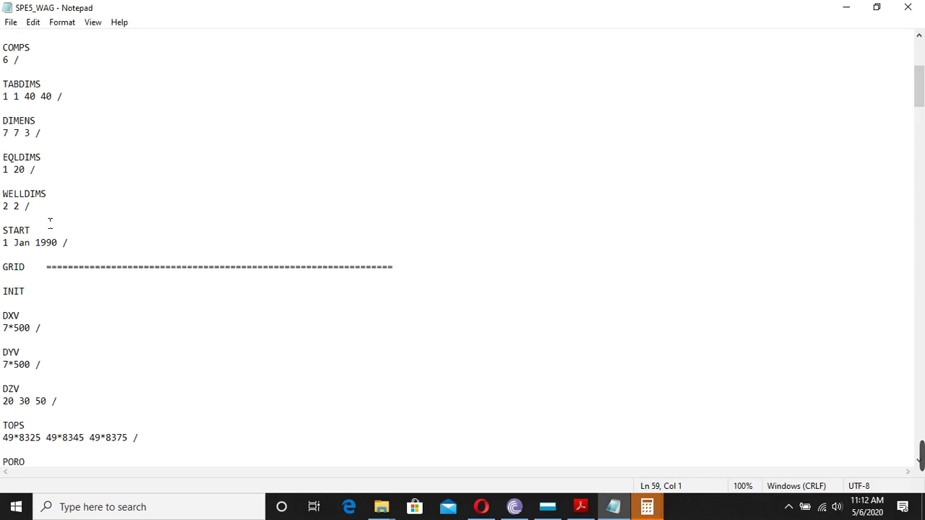
Scroll down to the SGFN saturation table and copy the SGFN keyword
drag(2, 169, 53, 177)
scroll(102, 275, down, 8)
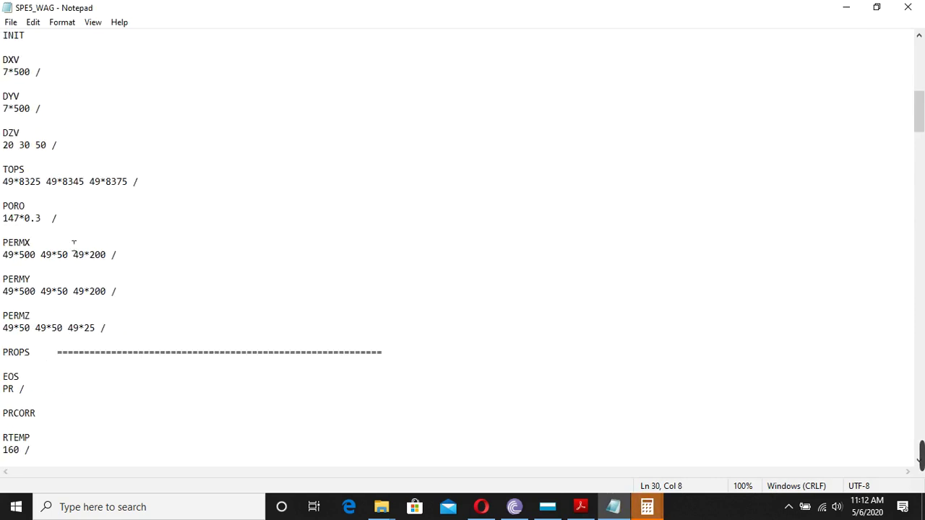
scroll(73, 244, down, 2)
scroll(73, 202, down, 17)
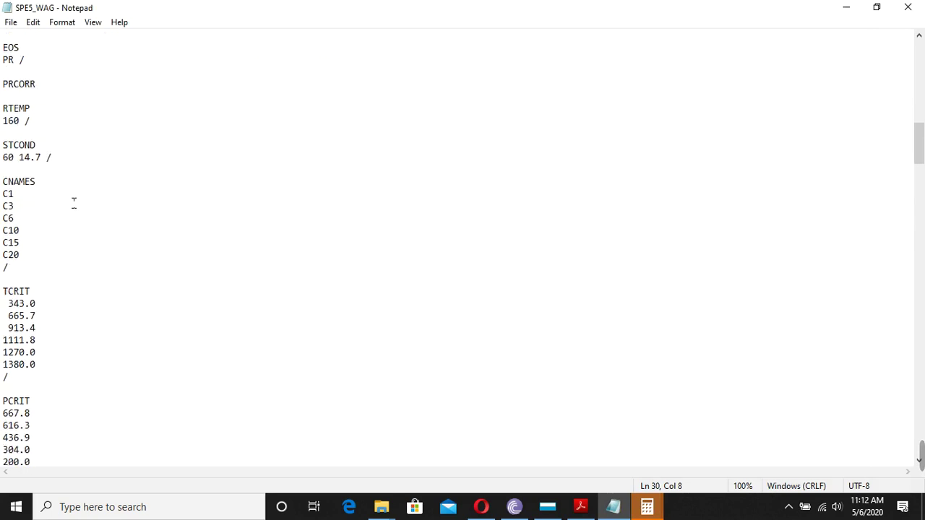
scroll(73, 201, down, 14)
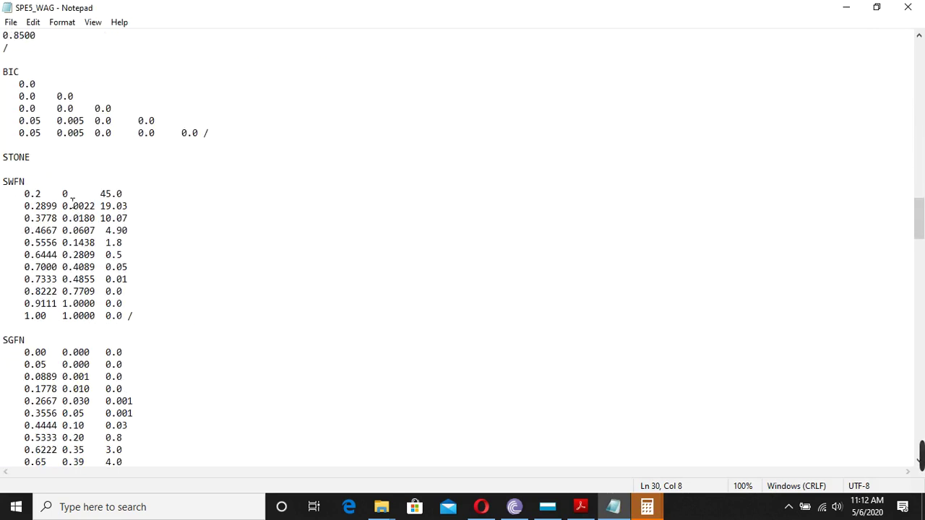
double_click(27, 231)
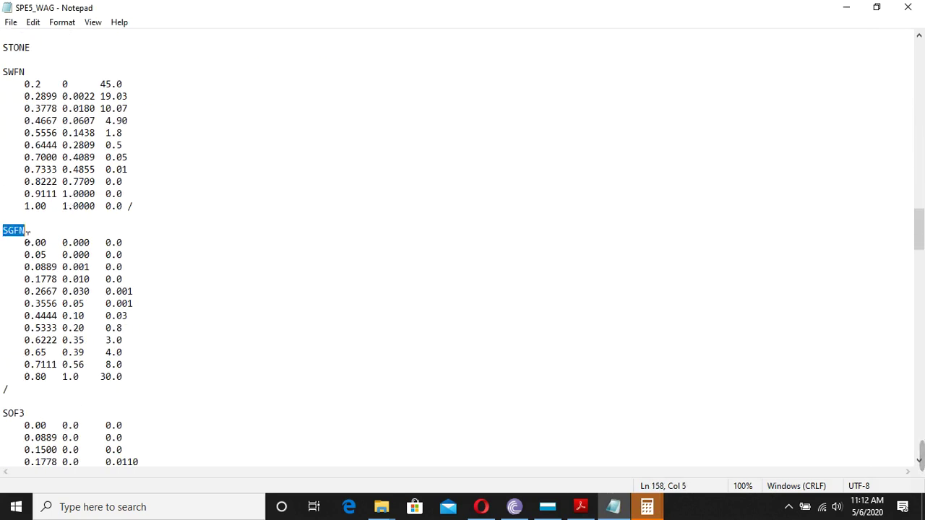
right_click(4, 235)
click(38, 272)
Search the manual for SGFN and jump to its entry on page 1896
click(578, 508)
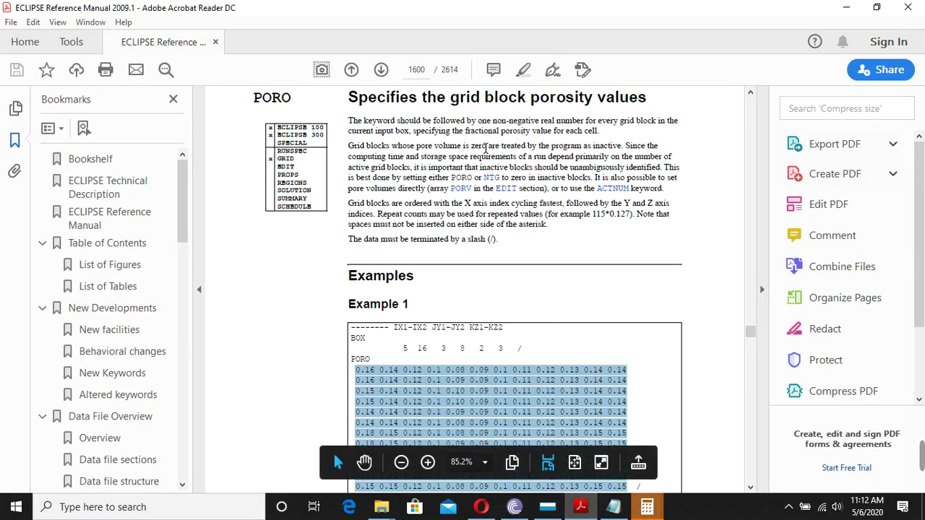
key(ctrl+f)
key(ctrl+v)
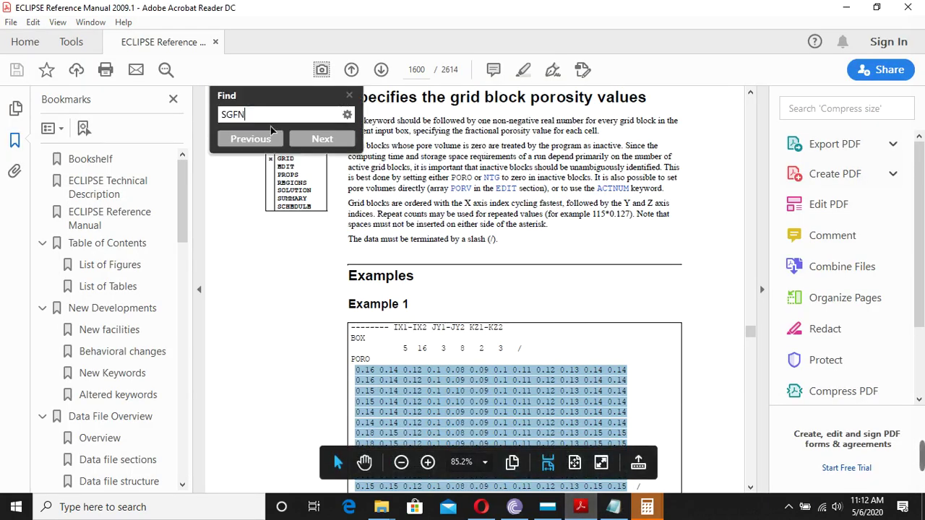
click(323, 141)
click(322, 139)
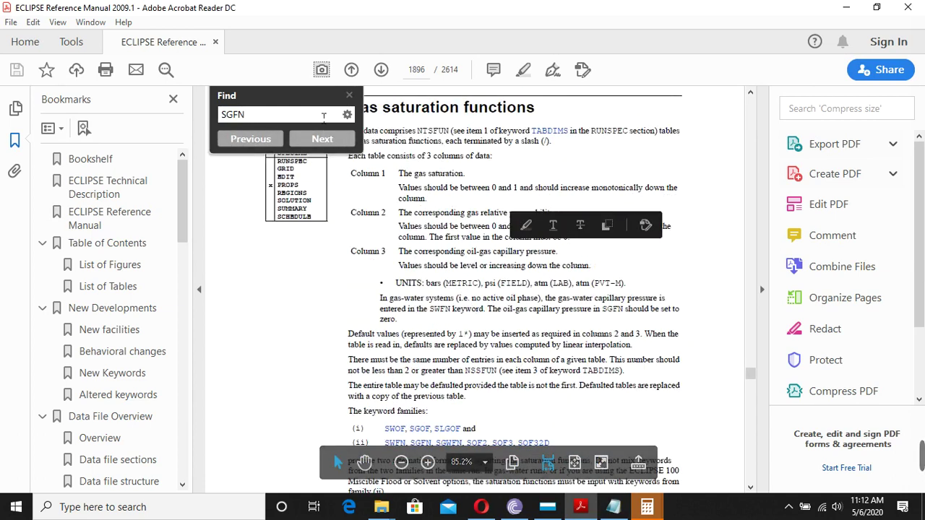
Highlight the SGFN heading and three column descriptions, then mark the first gas saturation value in Notepad
drag(349, 108, 570, 130)
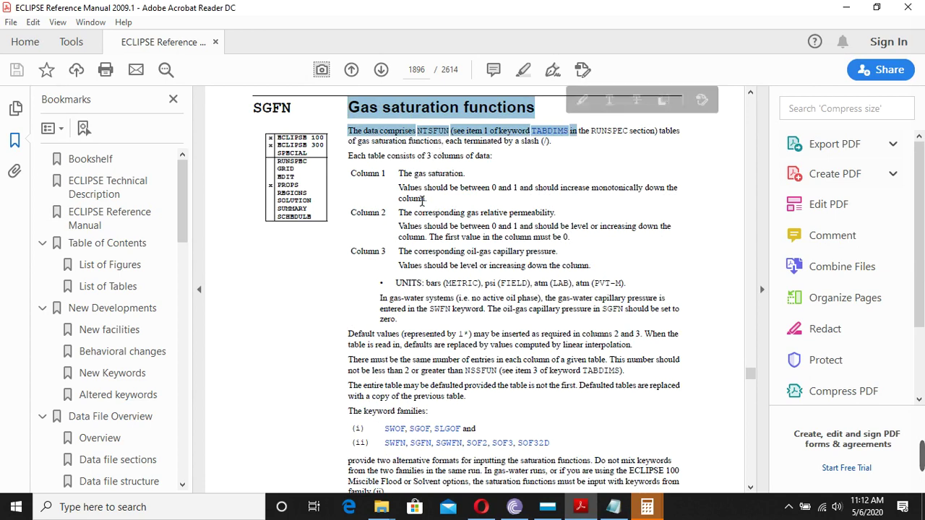
click(370, 176)
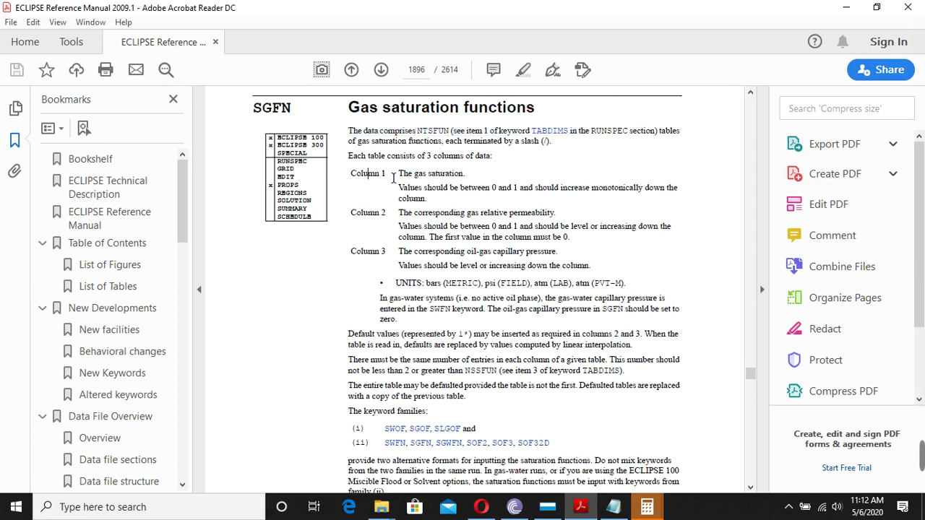
drag(399, 174, 483, 189)
click(450, 176)
drag(402, 214, 555, 214)
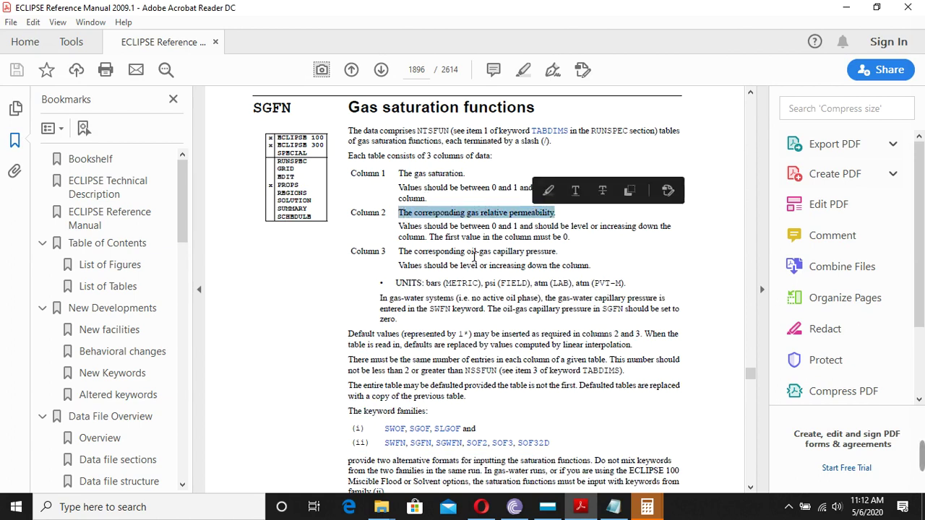
click(474, 255)
drag(467, 253, 556, 253)
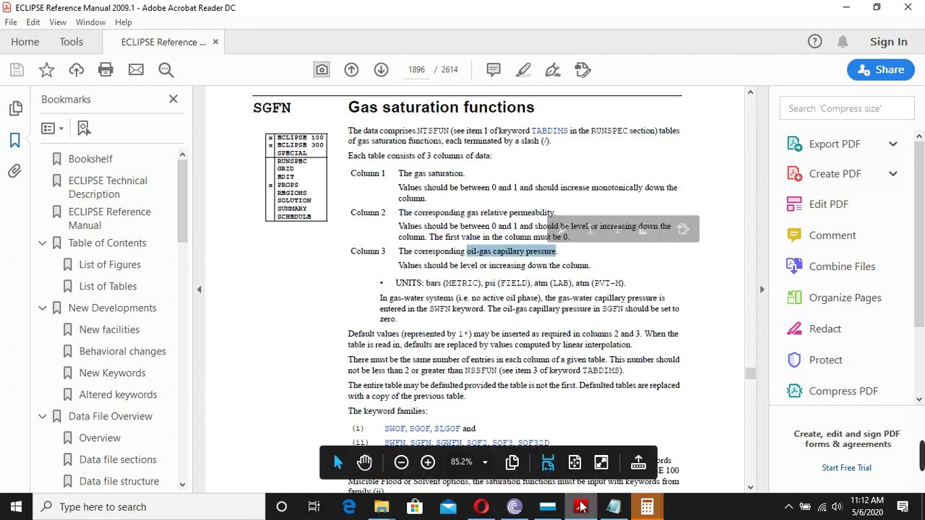
click(611, 508)
drag(25, 243, 120, 249)
Mark the first and last SGFN rows' values, including capillary pressure 30.0, then return to the manual
click(106, 245)
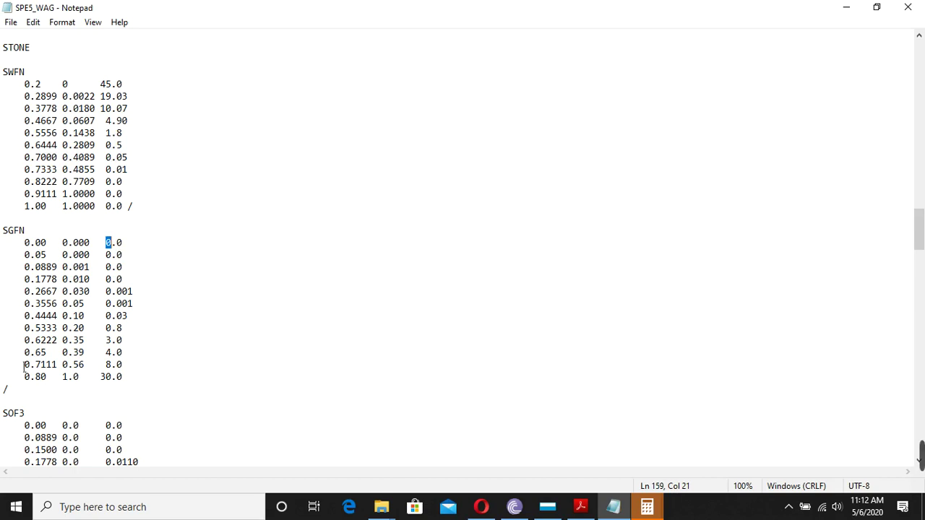
drag(25, 381, 86, 382)
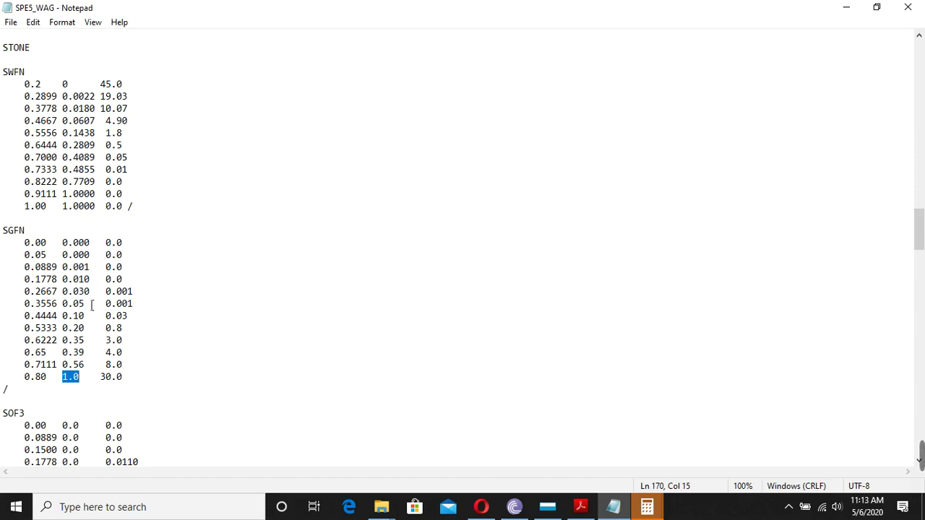
scroll(85, 291, down, 4)
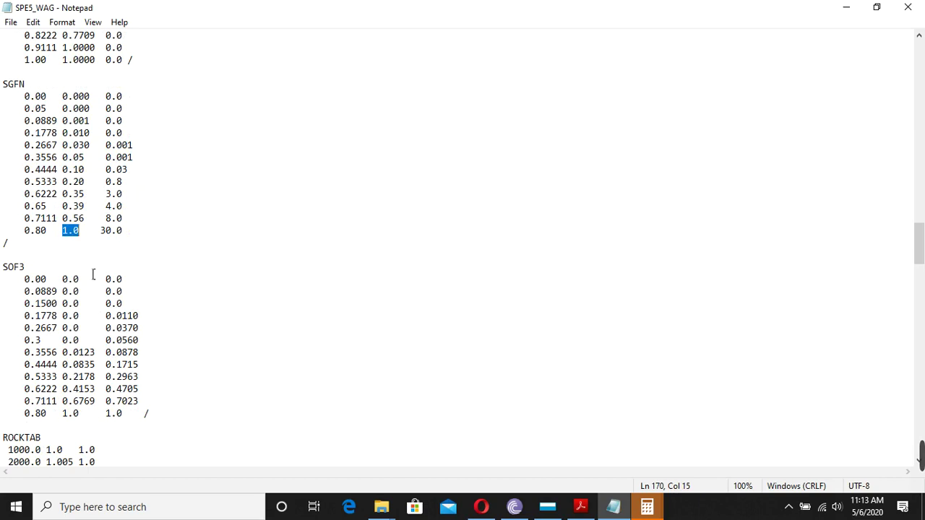
scroll(92, 279, up, 1)
drag(106, 269, 134, 274)
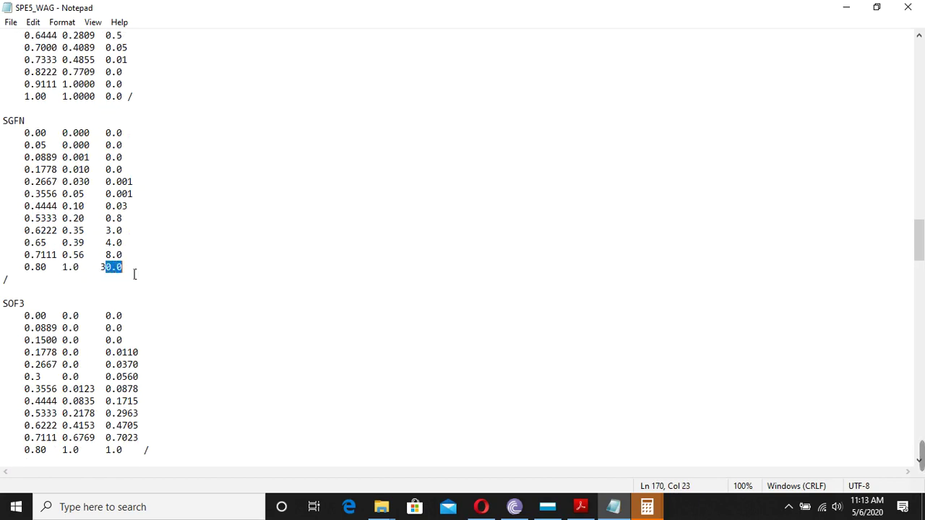
click(580, 506)
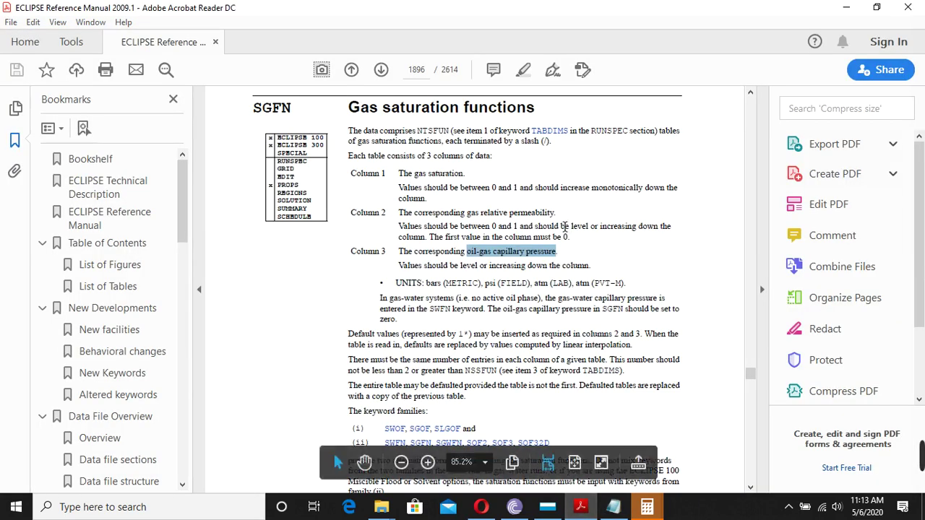
Highlight the capillary pressure units, psi (FIELD), in the SGFN UNITS line
scroll(593, 292, down, 4)
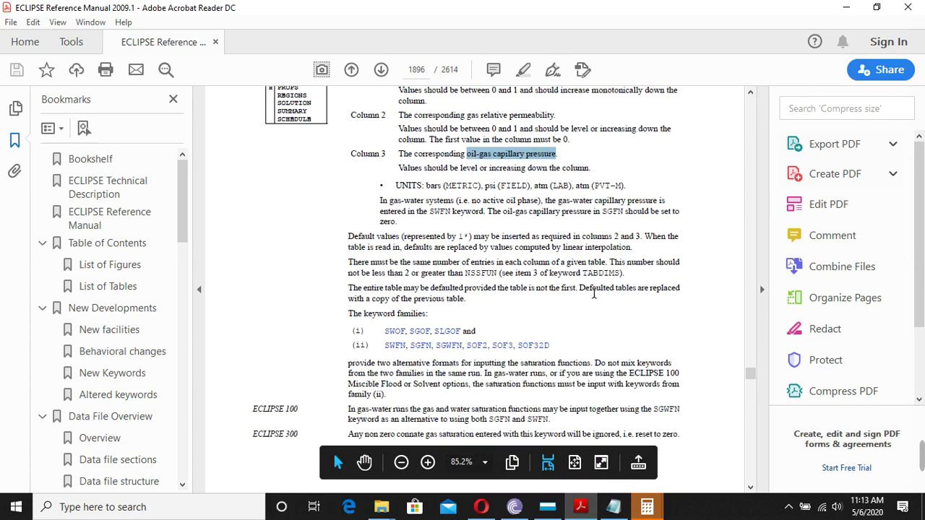
scroll(594, 292, up, 3)
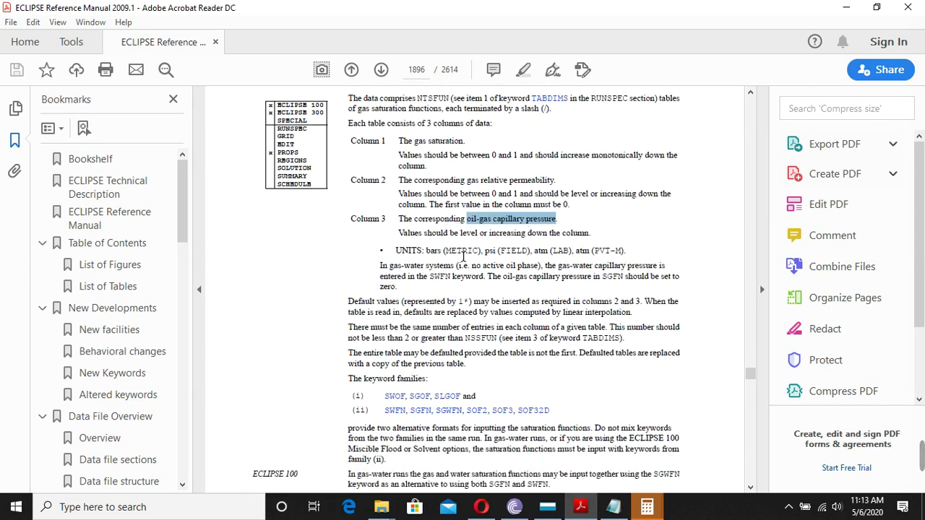
double_click(490, 251)
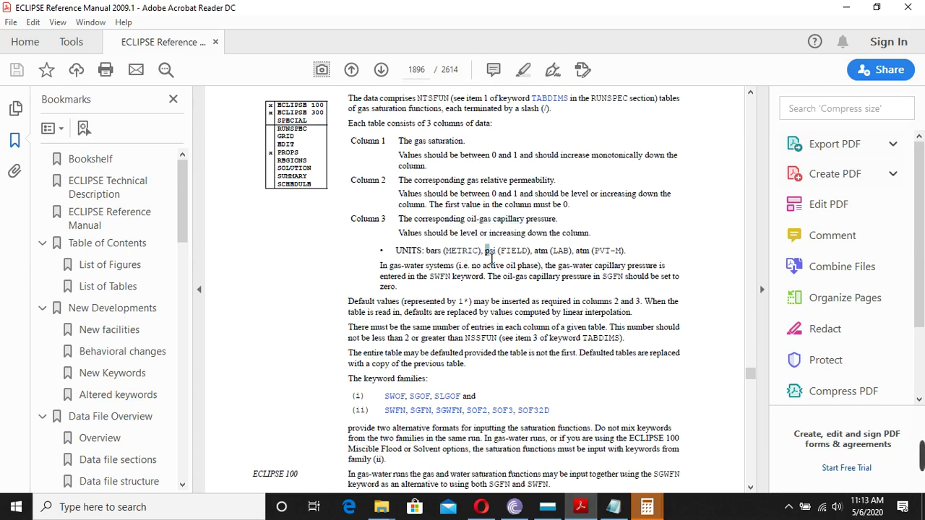
click(508, 263)
mouse_move(502, 251)
mouse_down()
mouse_move(548, 253)
mouse_move(516, 254)
mouse_up()
triple_click(529, 254)
scroll(504, 226, down, 12)
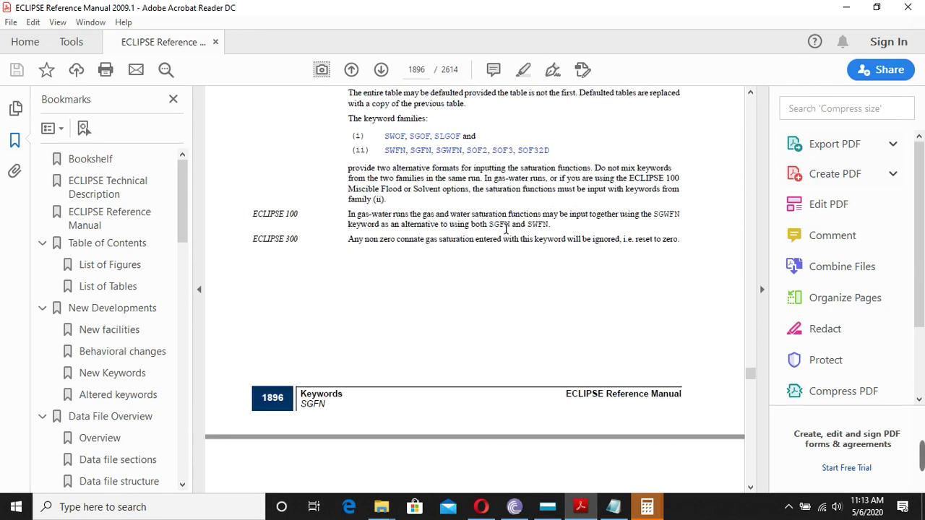
scroll(504, 226, up, 5)
Scroll SPE5_WAG to the producer's COMPDAT record and highlight it with its keyword
key(alt+Tab)
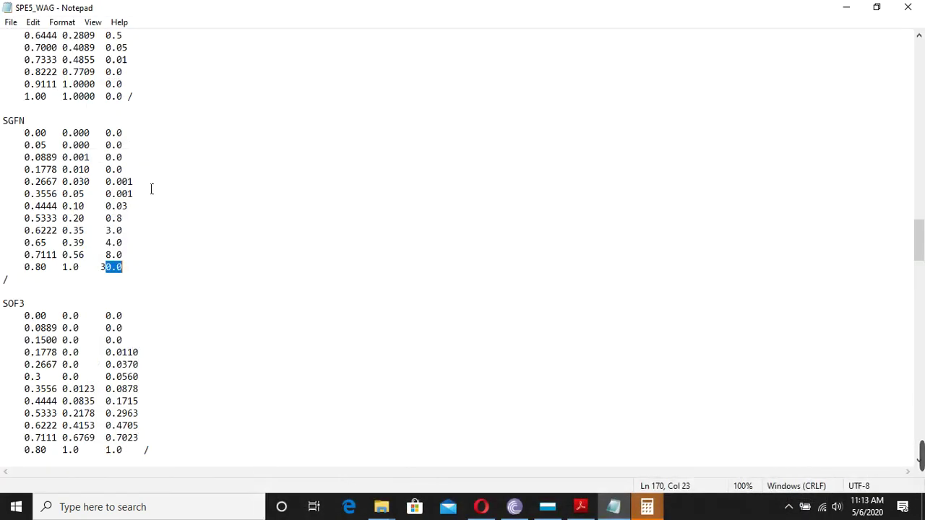
scroll(152, 189, down, 9)
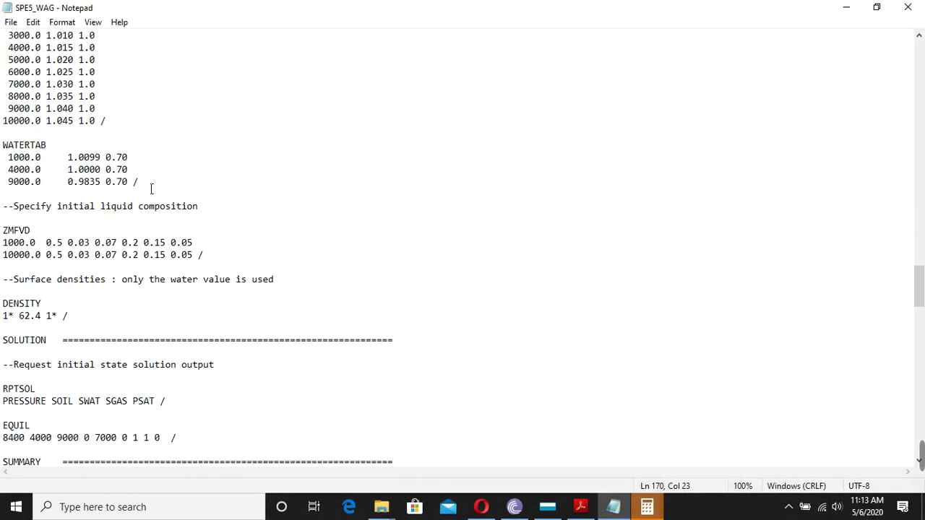
scroll(54, 236, down, 11)
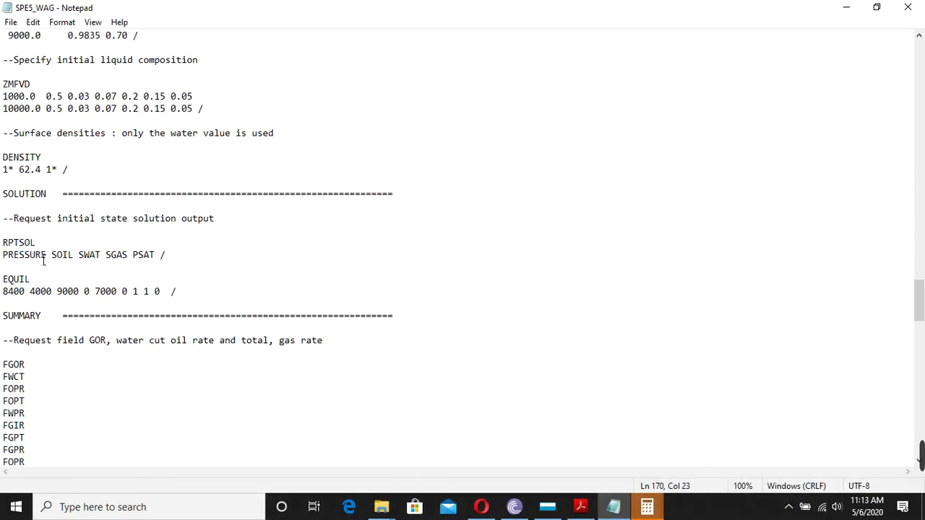
scroll(44, 261, down, 15)
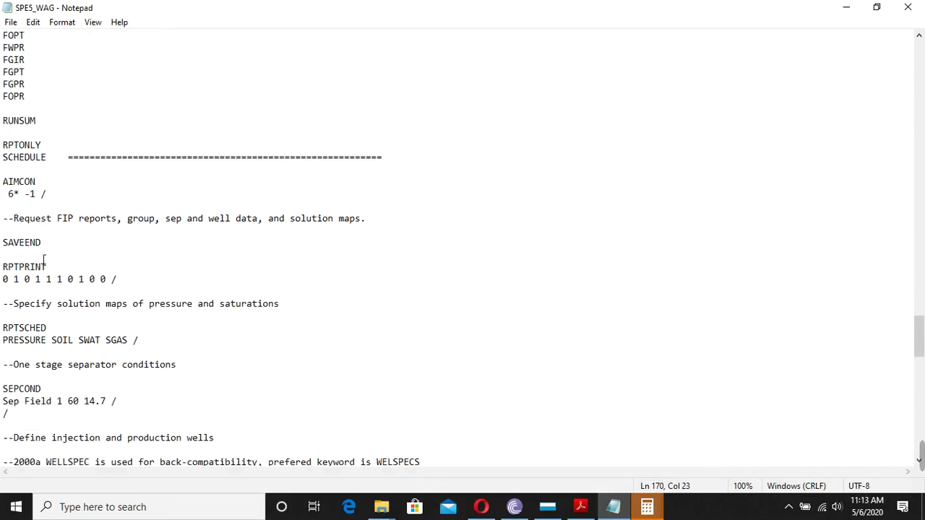
scroll(44, 260, down, 7)
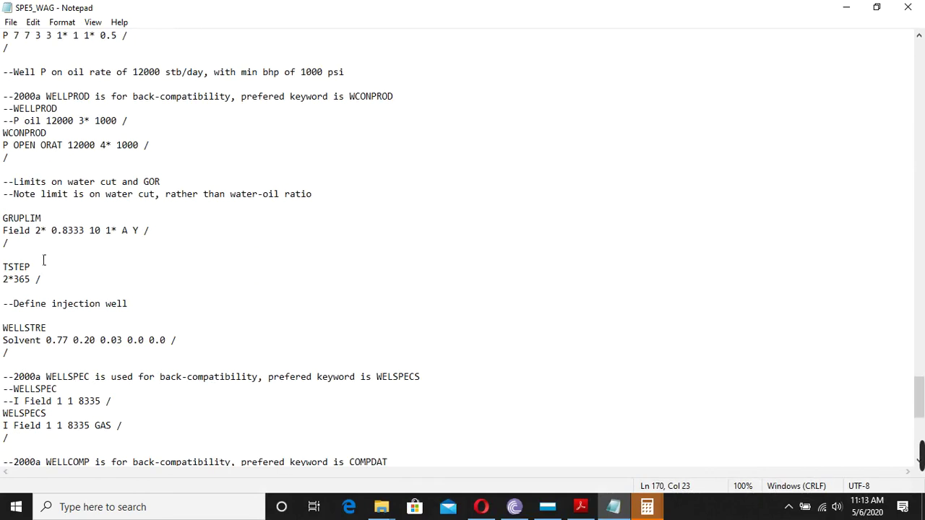
scroll(44, 260, down, 8)
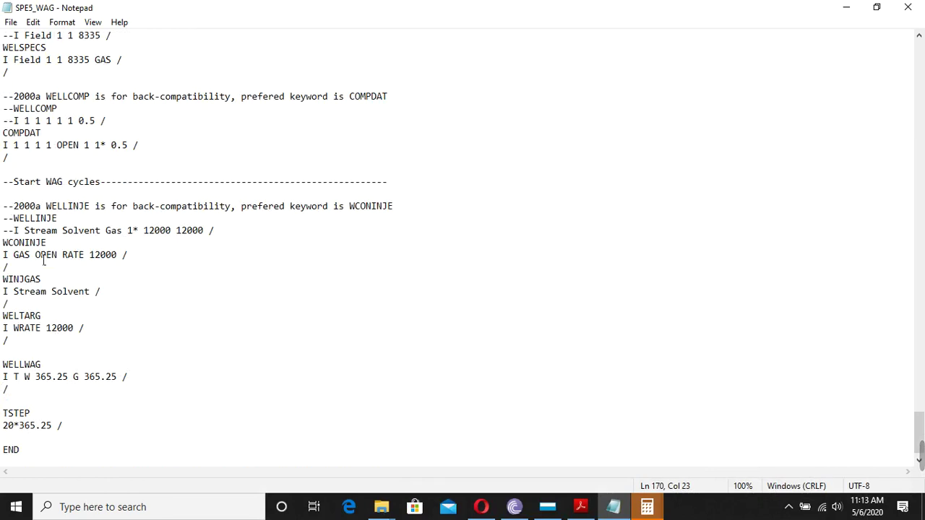
scroll(44, 260, up, 11)
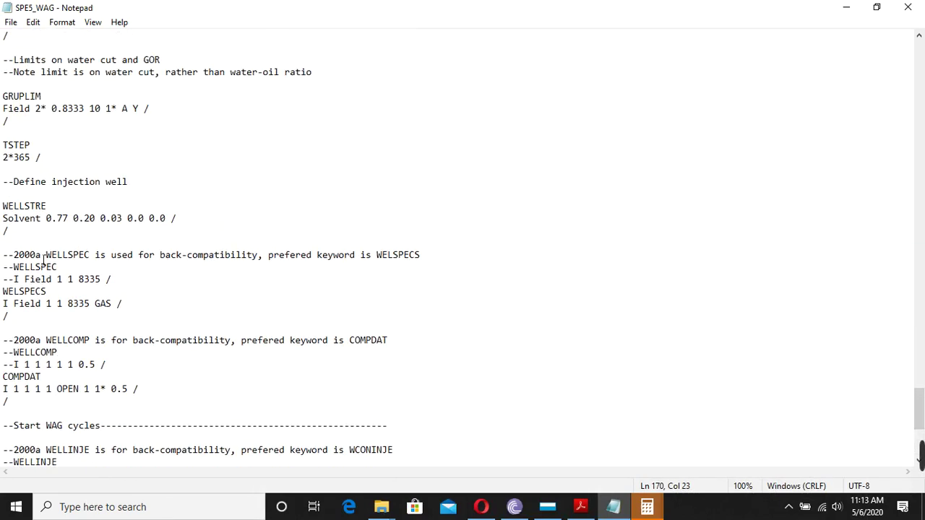
scroll(44, 260, up, 4)
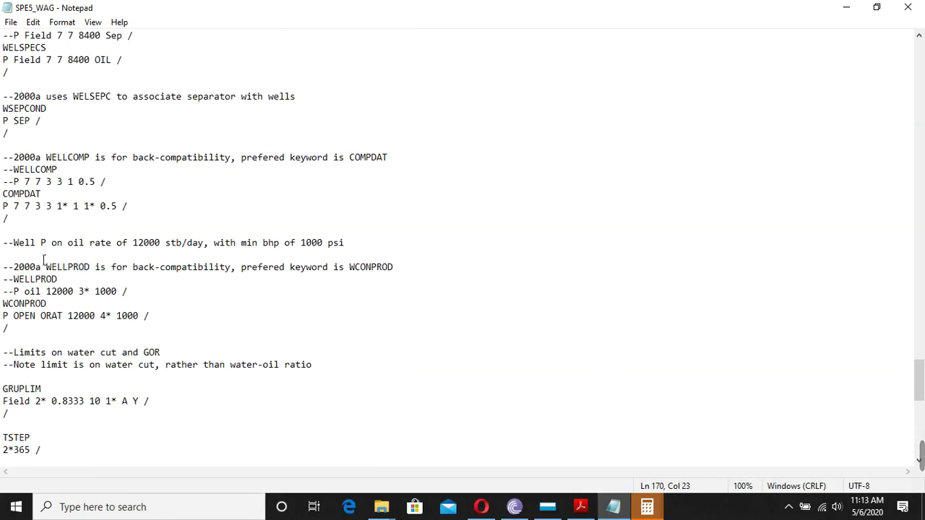
scroll(44, 260, up, 1)
drag(5, 245, 135, 246)
drag(5, 235, 148, 253)
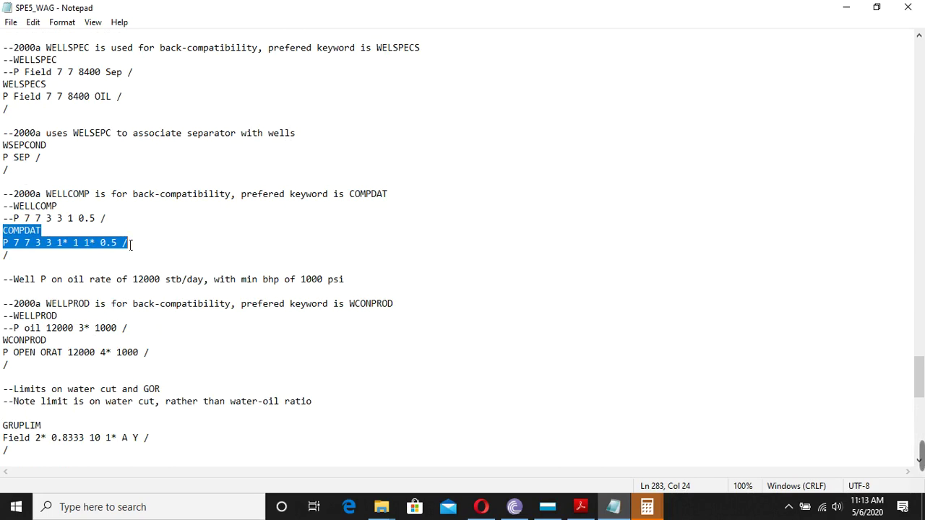
Check the record's I location 7, then copy the COMPDAT keyword
click(4, 219)
click(19, 244)
drag(23, 244, 65, 251)
click(75, 249)
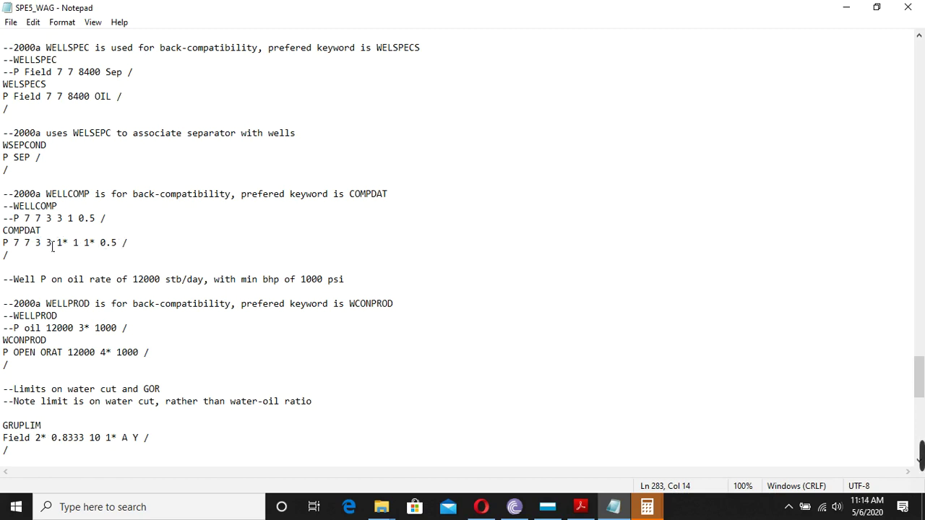
double_click(26, 231)
right_click(21, 228)
click(69, 270)
Search the manual for COMPDAT and open its Well completion specification data entry
click(580, 506)
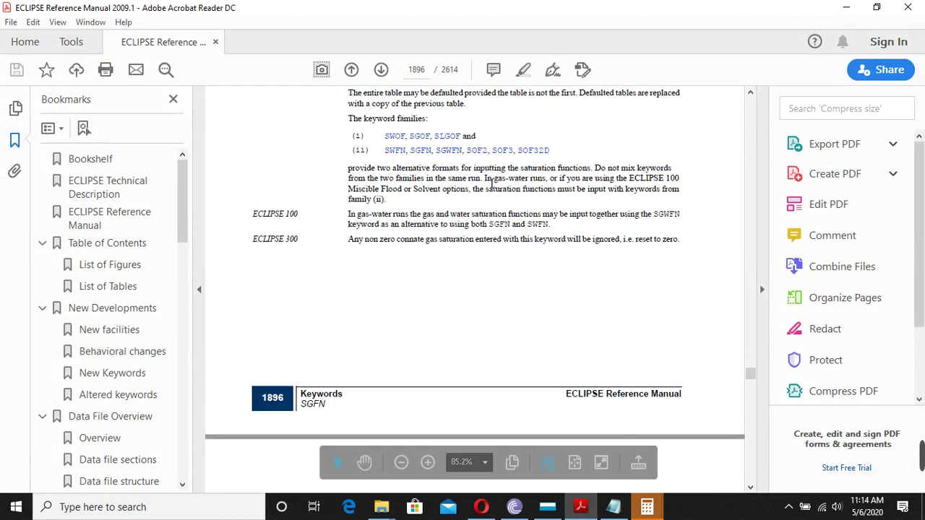
drag(750, 373, 752, 88)
click(700, 130)
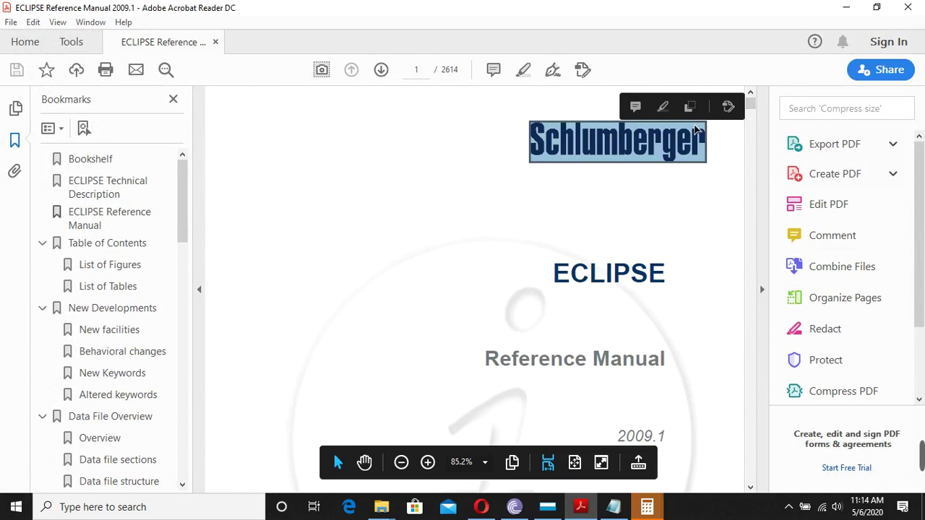
key(ctrl+f)
key(ctrl+v)
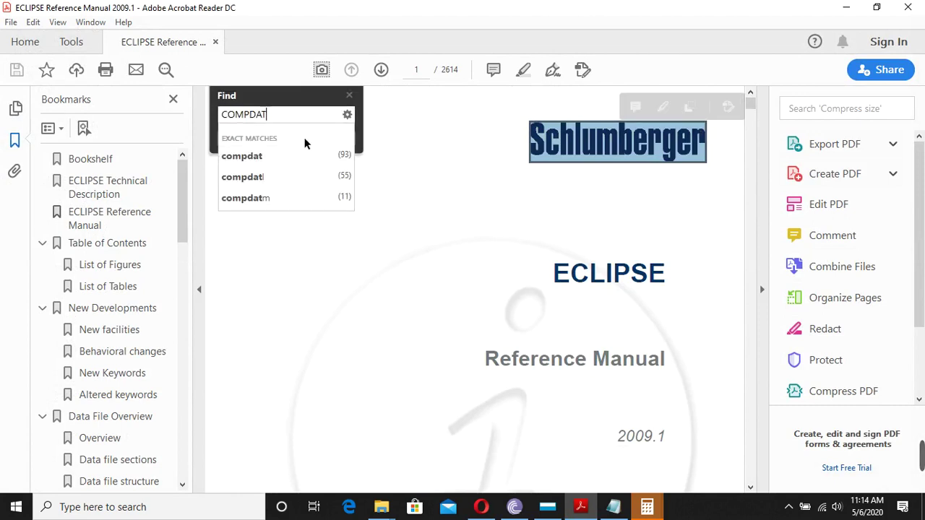
click(297, 161)
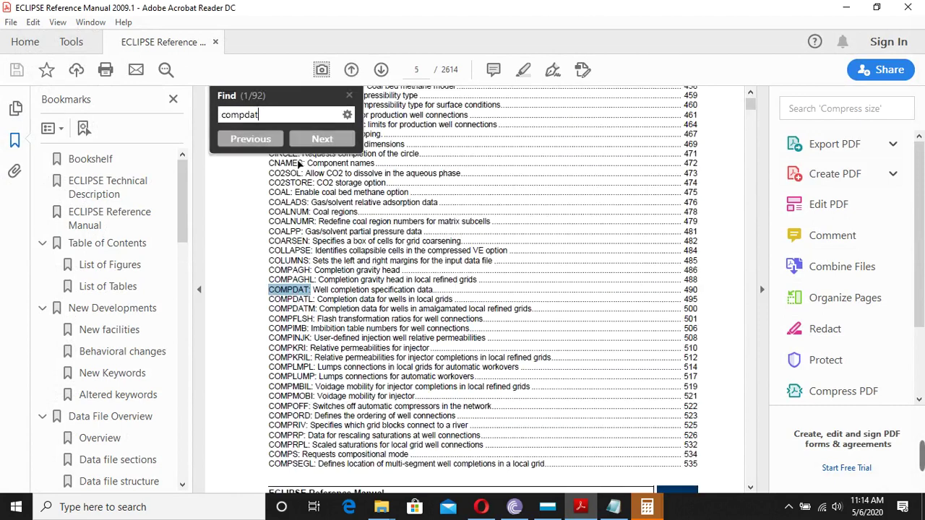
click(289, 290)
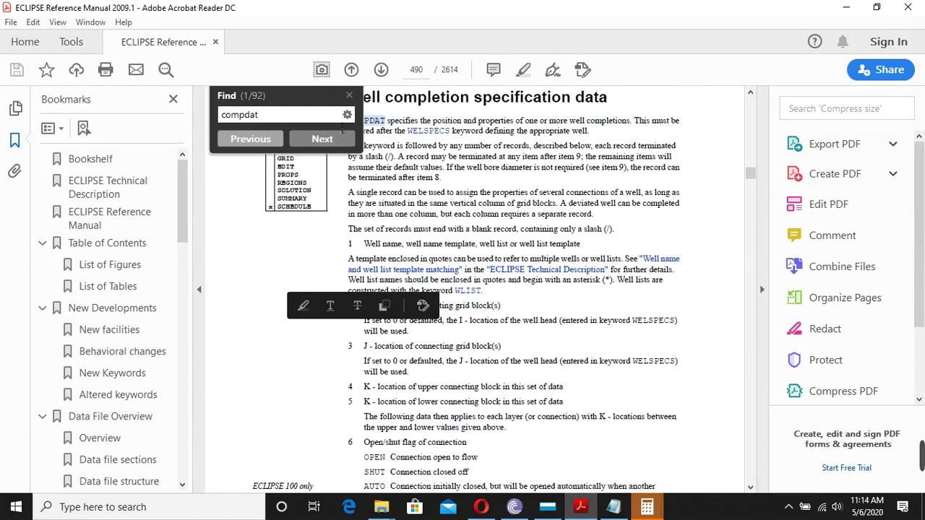
click(349, 96)
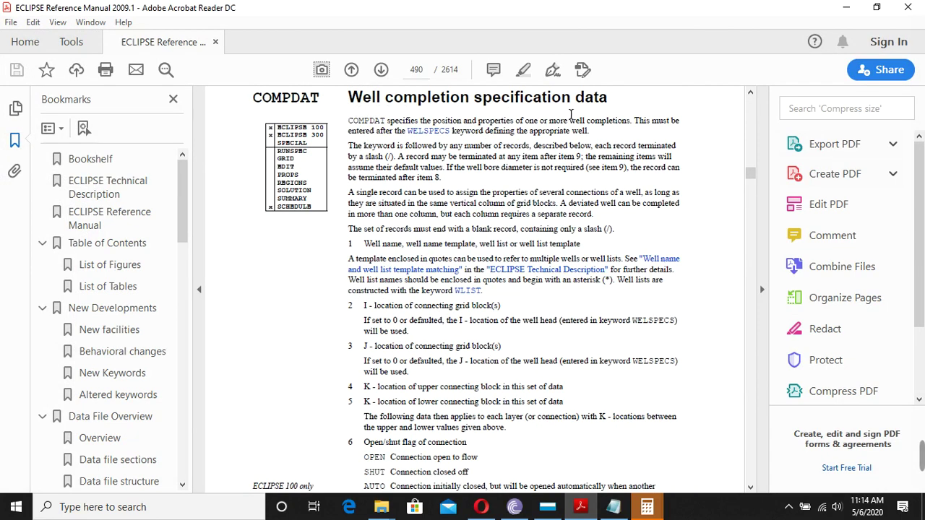